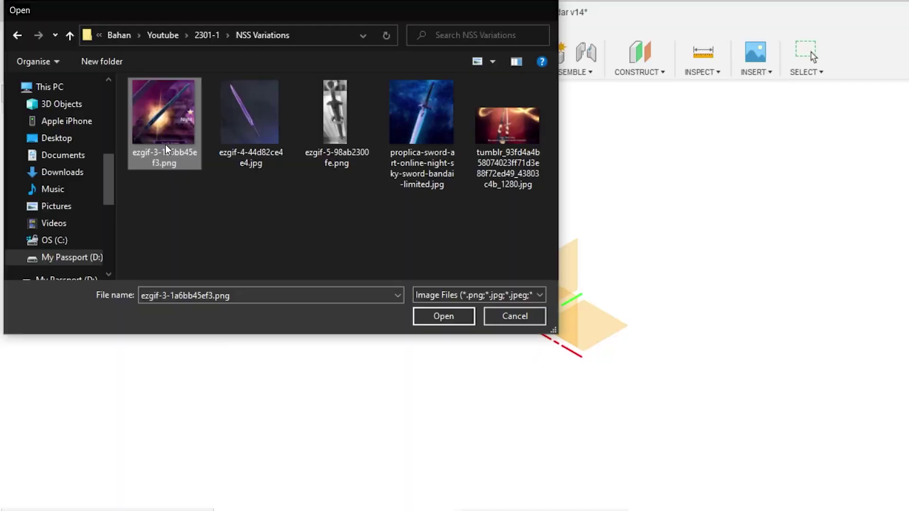
Insert ezgif-3-1a6bb45ef3.png as a canvas on the vertical plane and rotate it -45 degrees so the sword lies horizontal.
{"action": "double_click", "coordinate": [165, 144]}
{"action": "left_click", "coordinate": [557, 314]}
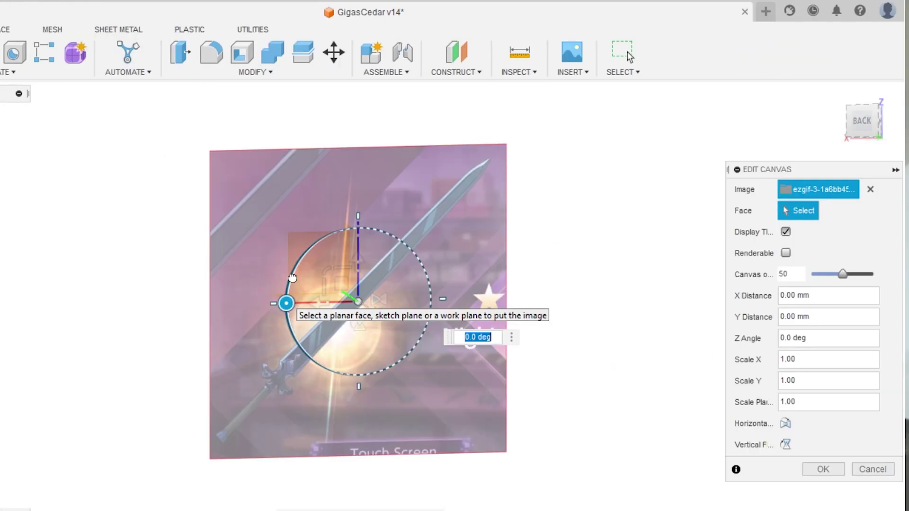
{"action": "left_click_drag", "start_coordinate": [292, 278], "coordinate": [323, 260]}
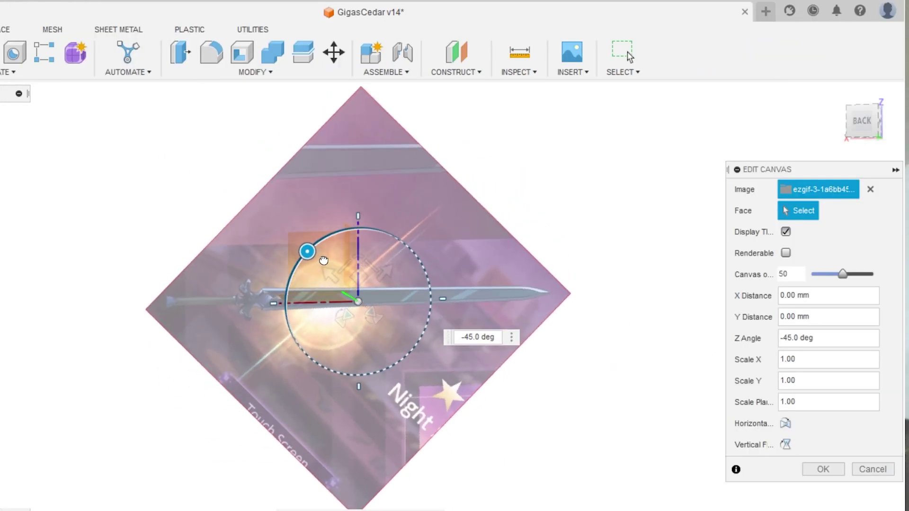
{"action": "scroll", "coordinate": [360, 293], "scroll_direction": "up", "scroll_amount": 3}
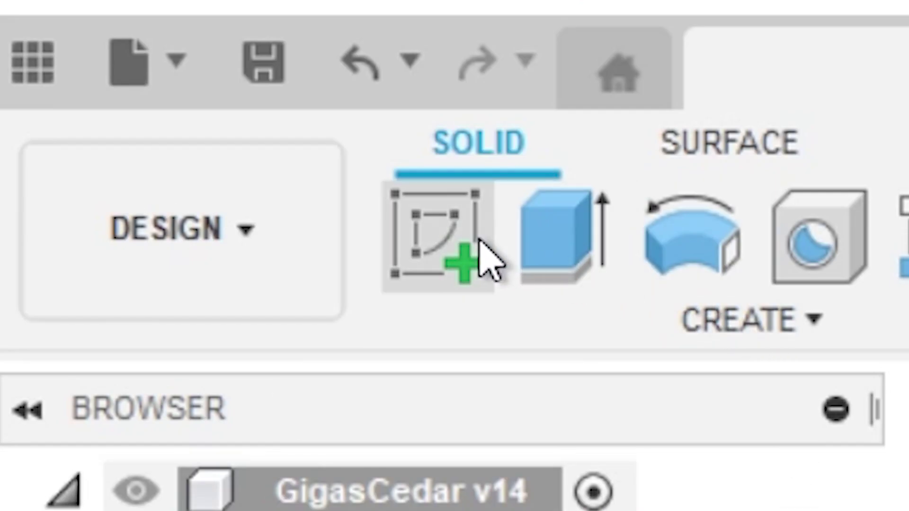
In a new sketch, trace the blade's upper edge with a line and continue to the tip with a control point spline.
{"action": "left_click", "coordinate": [481, 240]}
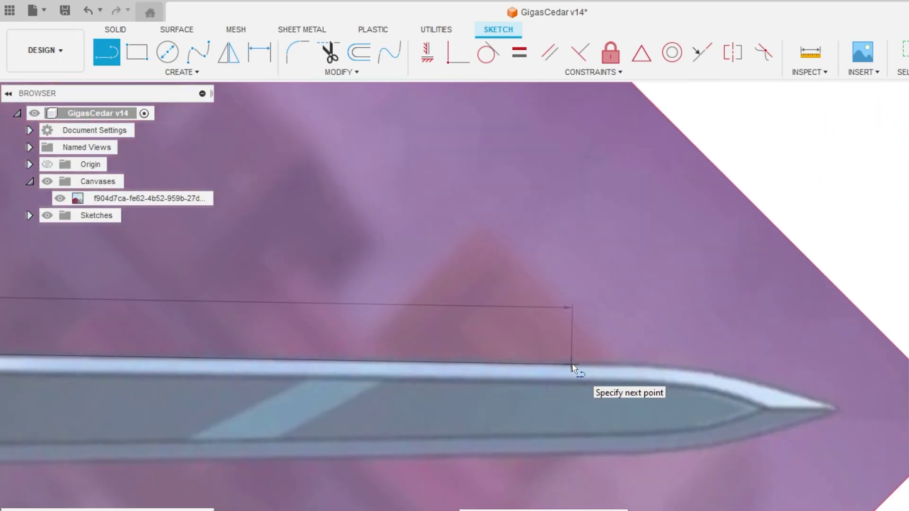
{"action": "left_click", "coordinate": [608, 363]}
{"action": "left_click", "coordinate": [182, 72]}
{"action": "mouse_move", "coordinate": [142, 187]}
{"action": "left_click", "coordinate": [219, 200]}
{"action": "left_click", "coordinate": [608, 364]}
{"action": "left_click", "coordinate": [732, 365]}
{"action": "left_click", "coordinate": [840, 408]}
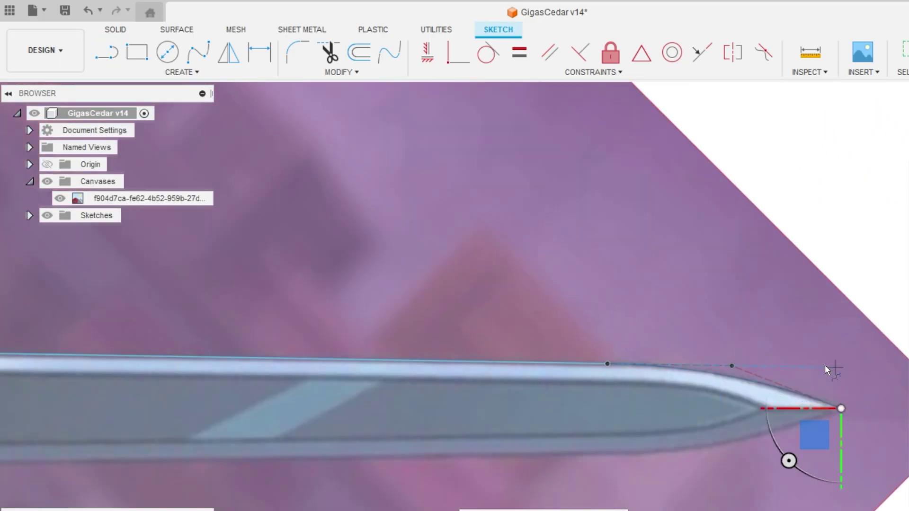
Draw a horizontal construction centre line from the origin out past the blade tip.
{"action": "scroll", "coordinate": [852, 360], "scroll_direction": "down", "scroll_amount": 5}
{"action": "key", "text": "l"}
{"action": "left_click", "coordinate": [489, 376]}
{"action": "scroll", "coordinate": [668, 282], "scroll_direction": "down", "scroll_amount": 2}
{"action": "left_click", "coordinate": [851, 345]}
{"action": "key", "text": "Escape"}
Trace the curved notch at the upper guard end of the blade with a control point spline.
{"action": "scroll", "coordinate": [802, 344], "scroll_direction": "up", "scroll_amount": 5}
{"action": "scroll", "coordinate": [753, 362], "scroll_direction": "down", "scroll_amount": 5}
{"action": "scroll", "coordinate": [443, 327], "scroll_direction": "up", "scroll_amount": 6}
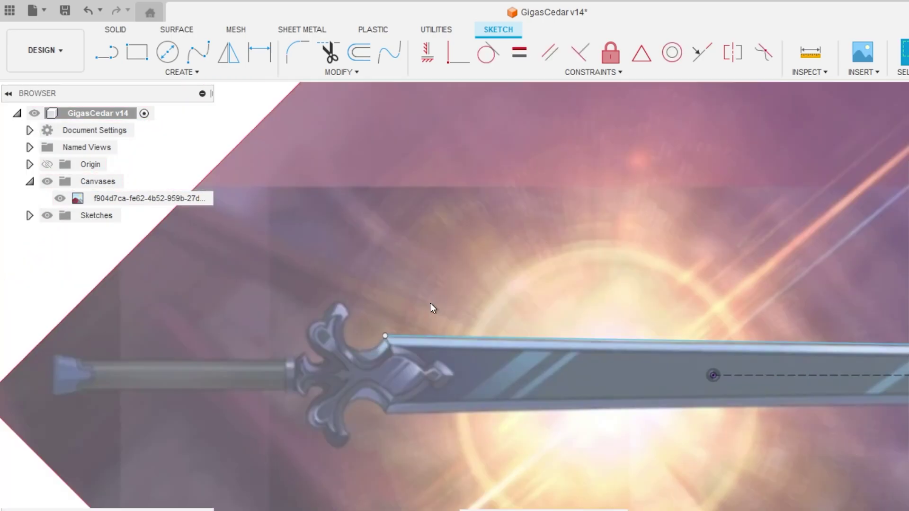
{"action": "left_click", "coordinate": [219, 75]}
{"action": "left_click", "coordinate": [359, 222]}
{"action": "left_click", "coordinate": [563, 306]}
{"action": "left_click", "coordinate": [473, 368]}
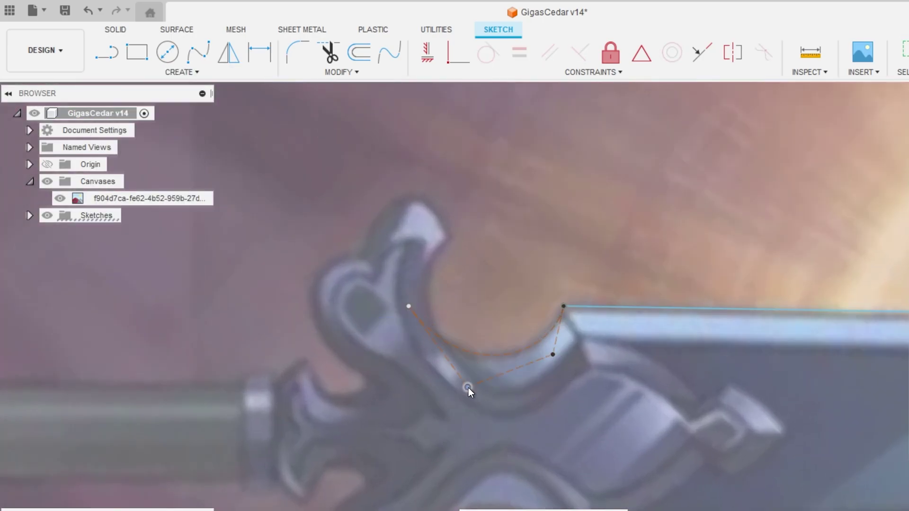
{"action": "double_click", "coordinate": [469, 391]}
Mirror the upper blade outline about the centre line and close its guard end with a straight line.
{"action": "scroll", "coordinate": [273, 270], "scroll_direction": "down", "scroll_amount": 5}
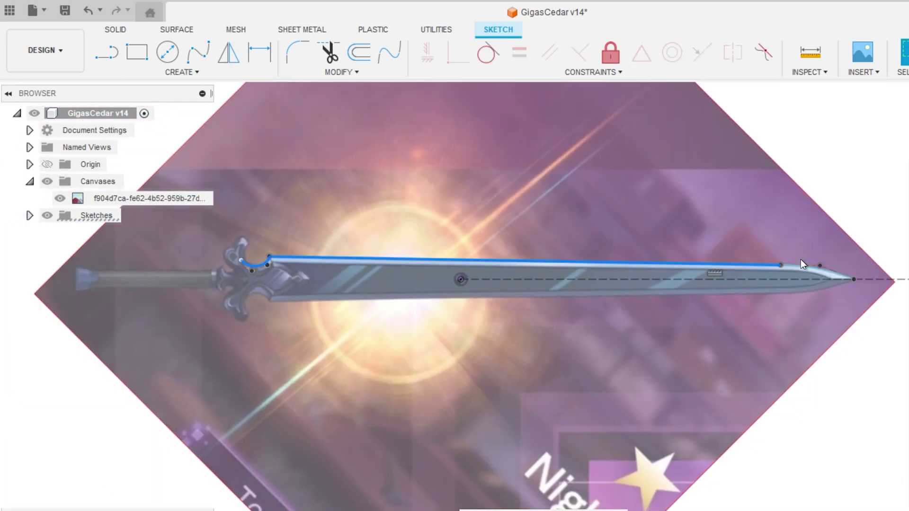
{"action": "left_click", "coordinate": [803, 266], "text": "shift"}
{"action": "left_click", "coordinate": [229, 52]}
{"action": "left_click", "coordinate": [596, 279]}
{"action": "key", "text": "Return"}
{"action": "left_click", "coordinate": [107, 53]}
{"action": "scroll", "coordinate": [167, 277], "scroll_direction": "up", "scroll_amount": 5}
{"action": "left_click", "coordinate": [406, 222]}
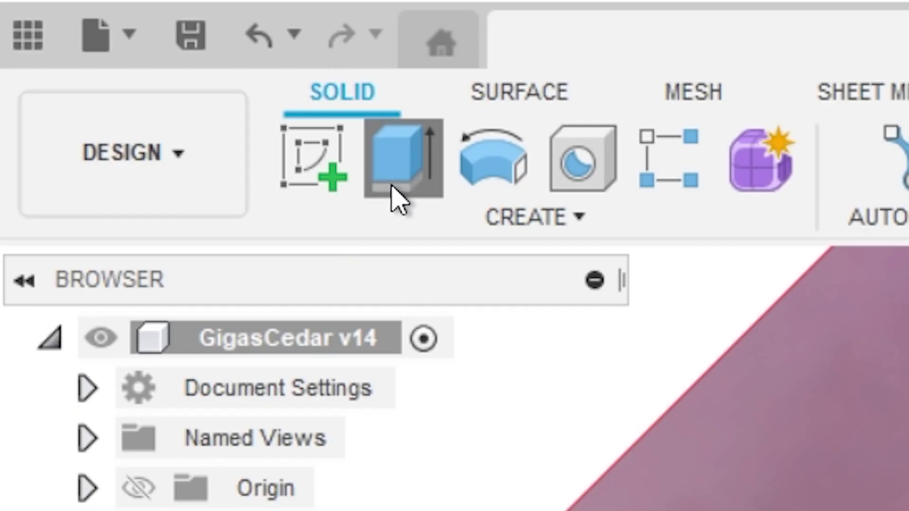
Extrude the closed blade profile into a solid body.
{"action": "left_click", "coordinate": [136, 60]}
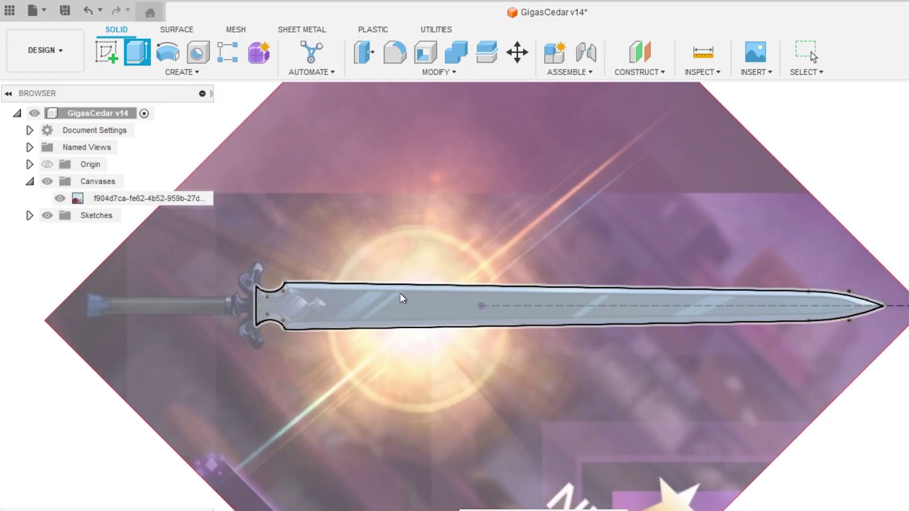
{"action": "left_click", "coordinate": [403, 300]}
{"action": "left_click", "coordinate": [561, 160]}
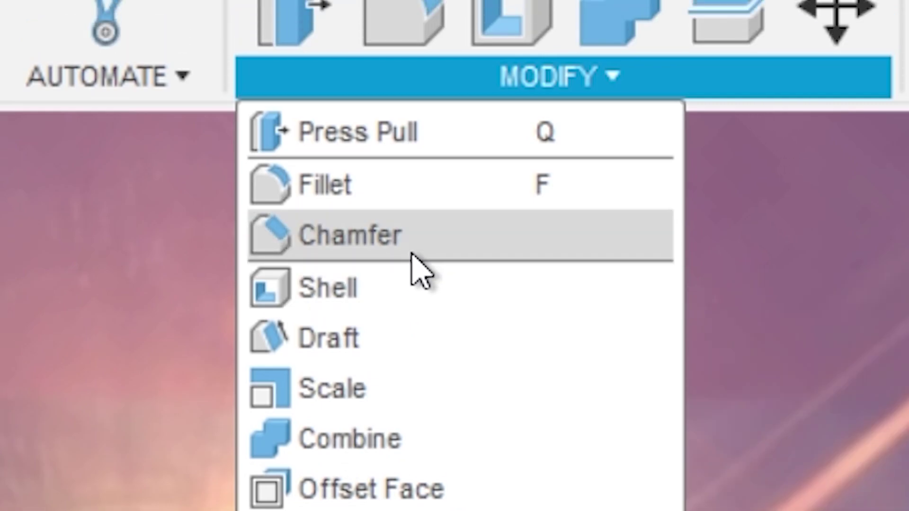
Chamfer the blade's 20 outline edges with the Two Distance type, using 9 mm across the face and bevels meeting at the mid-plane.
{"action": "left_click", "coordinate": [417, 268]}
{"action": "left_click", "coordinate": [824, 279]}
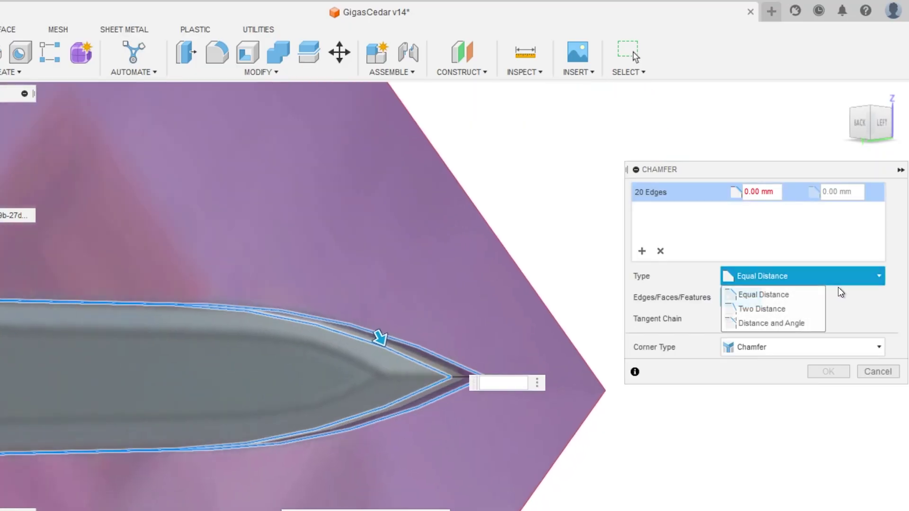
{"action": "left_click", "coordinate": [812, 310]}
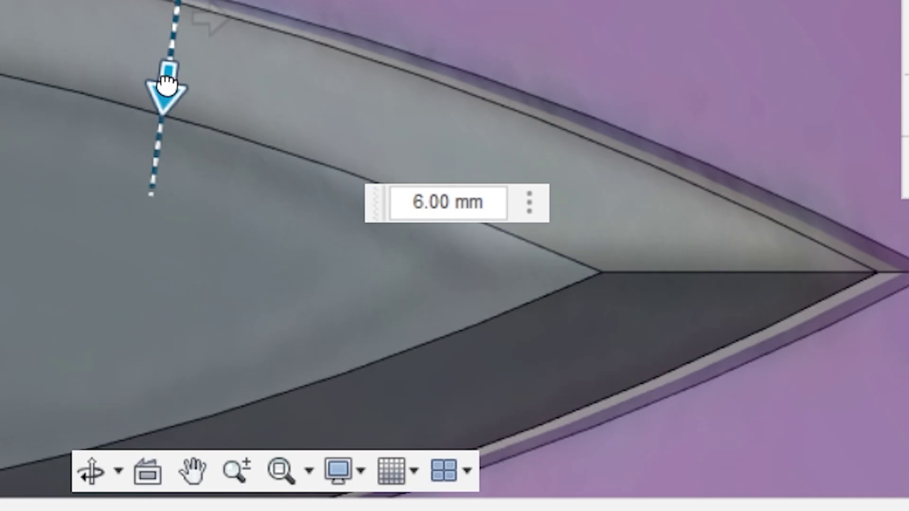
{"action": "left_click_drag", "start_coordinate": [168, 82], "coordinate": [148, 138]}
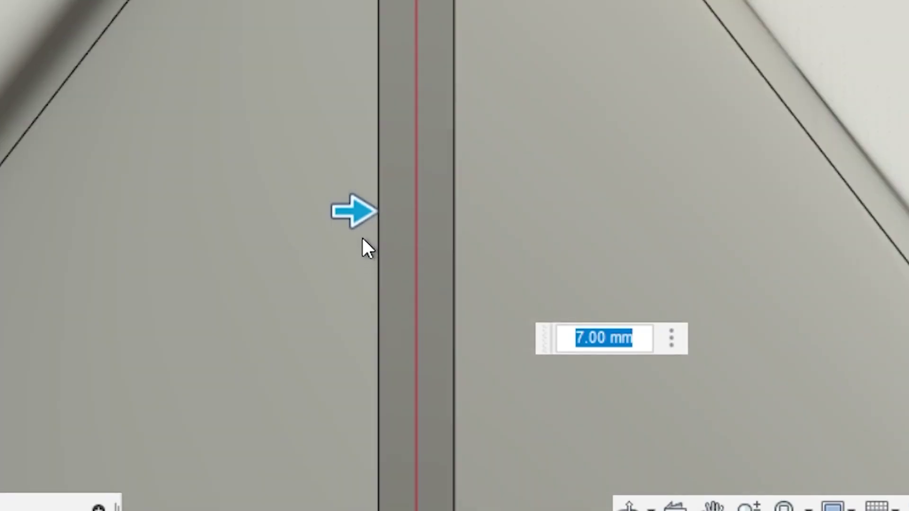
{"action": "left_click_drag", "start_coordinate": [381, 217], "coordinate": [397, 219]}
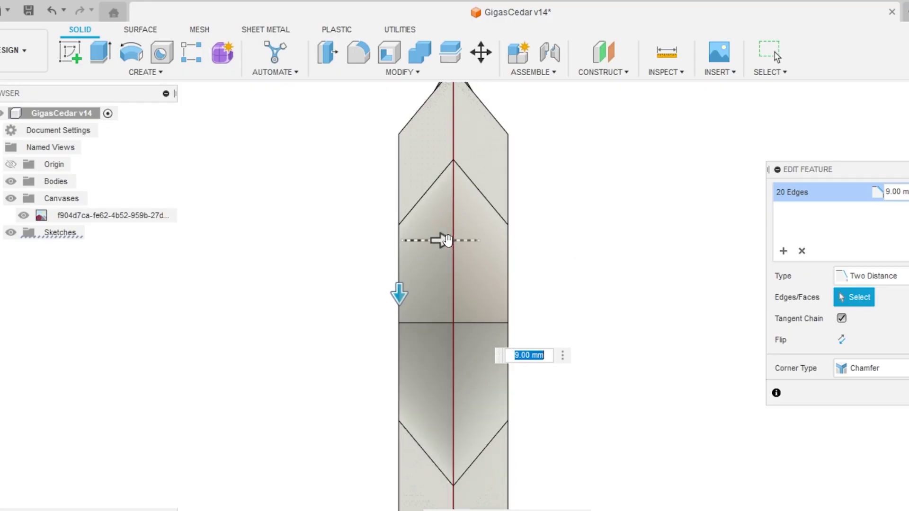
{"action": "scroll", "coordinate": [452, 243], "scroll_direction": "down", "scroll_amount": 2}
{"action": "scroll", "coordinate": [452, 243], "scroll_direction": "up", "scroll_amount": 2}
{"action": "scroll", "coordinate": [451, 244], "scroll_direction": "down", "scroll_amount": 1}
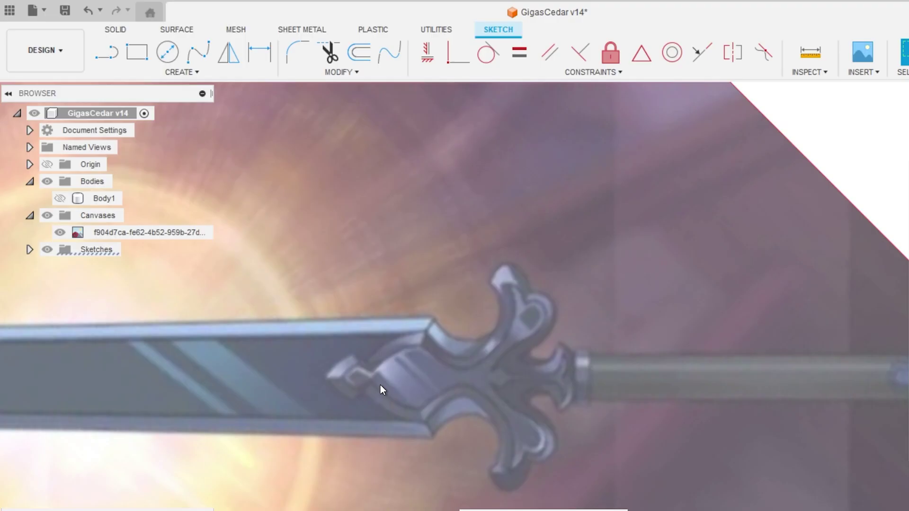
Trace the upper half of the guard's outer outline with control point splines, shaping the curves to match the image.
{"action": "scroll", "coordinate": [404, 273], "scroll_direction": "up", "scroll_amount": 2}
{"action": "scroll", "coordinate": [404, 273], "scroll_direction": "down", "scroll_amount": 2}
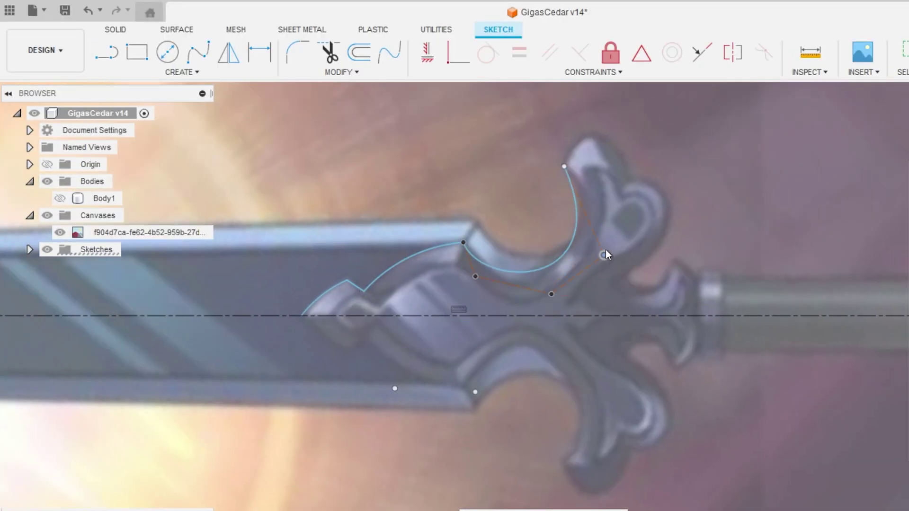
{"action": "left_click_drag", "start_coordinate": [606, 250], "coordinate": [619, 243]}
{"action": "scroll", "coordinate": [619, 242], "scroll_direction": "up", "scroll_amount": 1}
{"action": "scroll", "coordinate": [567, 107], "scroll_direction": "up", "scroll_amount": 2}
{"action": "left_click", "coordinate": [527, 162]}
{"action": "left_click", "coordinate": [615, 182]}
{"action": "scroll", "coordinate": [666, 138], "scroll_direction": "down", "scroll_amount": 2}
{"action": "left_click", "coordinate": [616, 291]}
{"action": "left_click", "coordinate": [618, 208]}
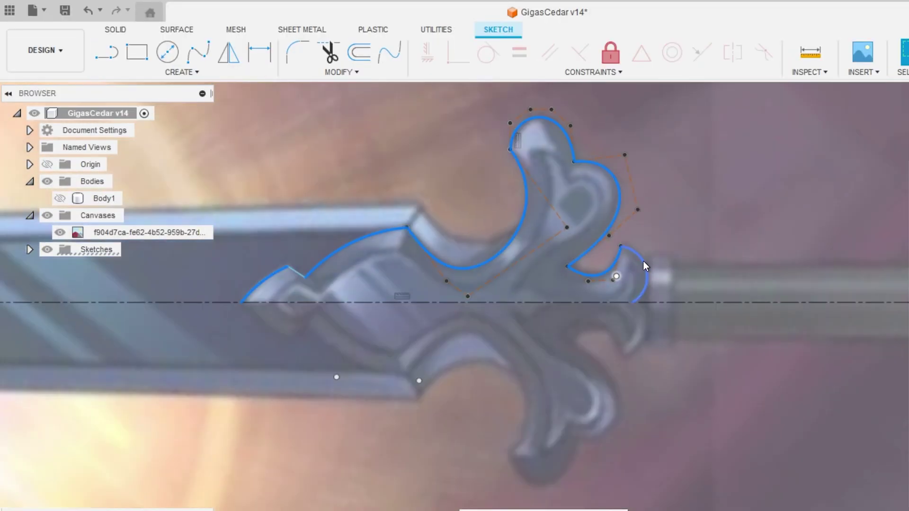
Draw the guard's inner groove line, ending in a segment about 19 mm long beside the centre line, and start a control point spline.
{"action": "key", "text": "l"}
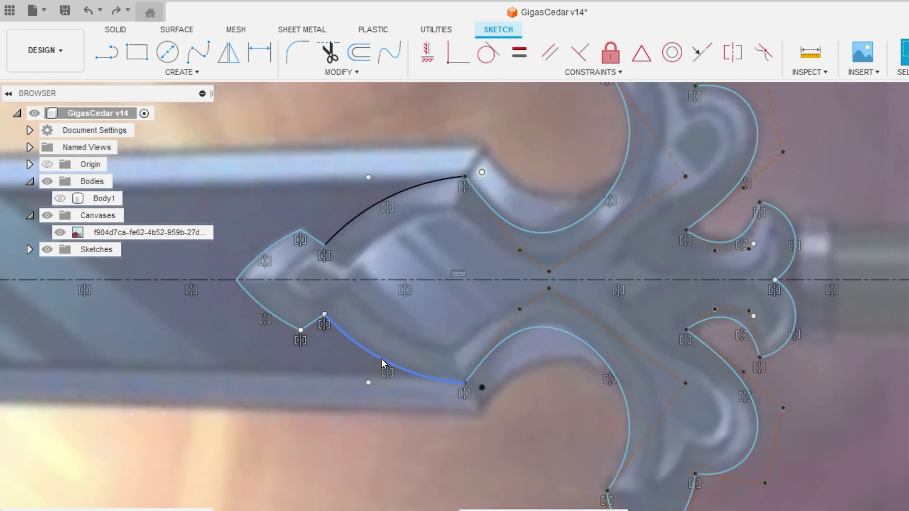
{"action": "scroll", "coordinate": [381, 359], "scroll_direction": "up", "scroll_amount": 5}
{"action": "left_click", "coordinate": [558, 214]}
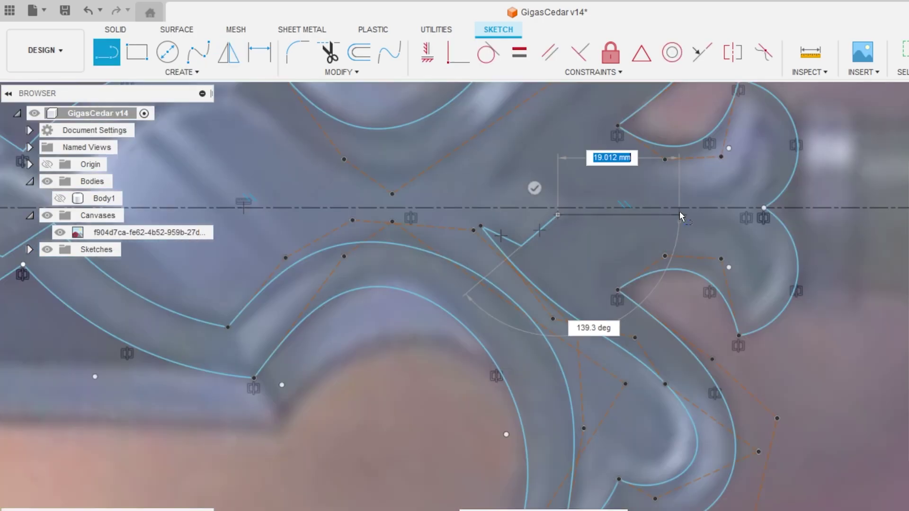
{"action": "left_click", "coordinate": [680, 214]}
{"action": "key", "text": "Escape"}
{"action": "left_click", "coordinate": [168, 71]}
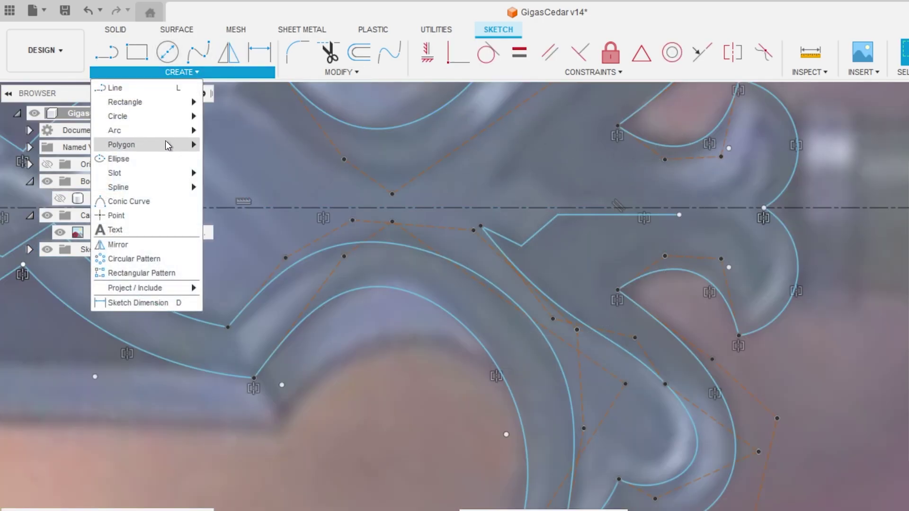
{"action": "left_click", "coordinate": [225, 202]}
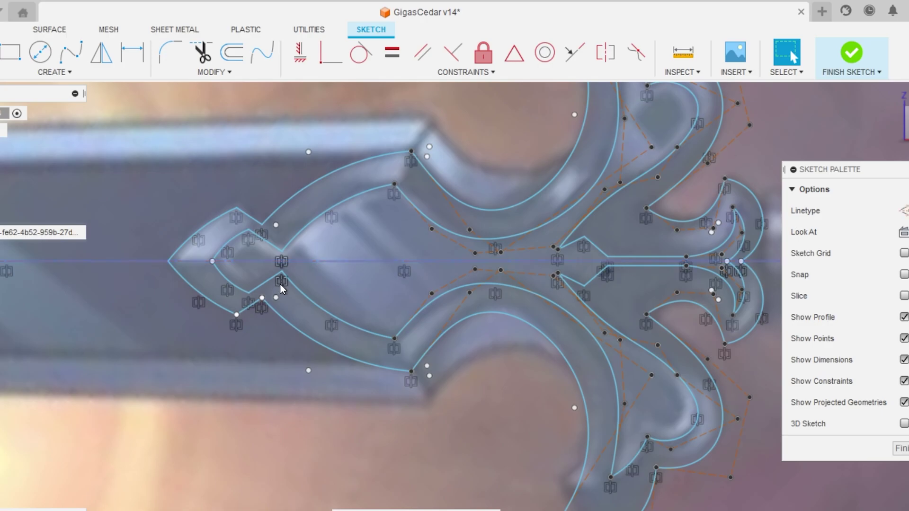
Delete the mirror centre line and the symmetry constraints from the guard sketch.
{"action": "left_click", "coordinate": [283, 263]}
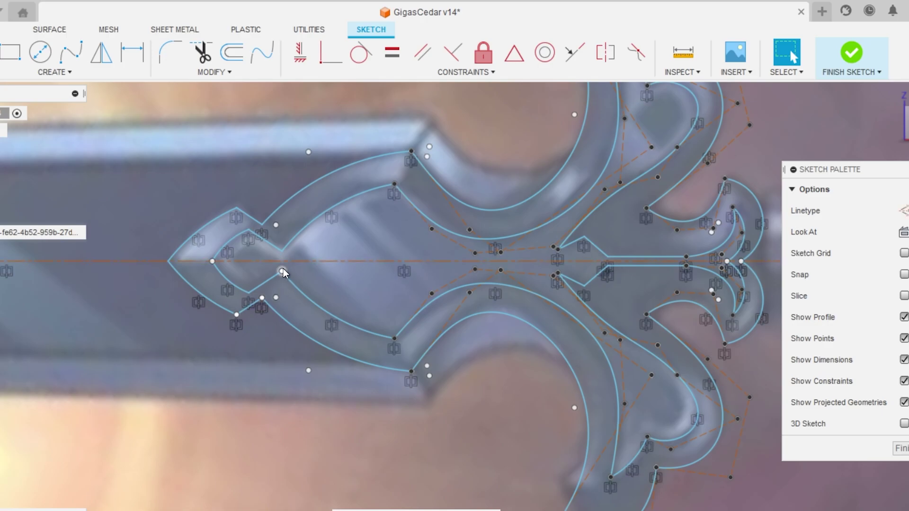
{"action": "left_click", "coordinate": [194, 307]}
{"action": "scroll", "coordinate": [279, 289], "scroll_direction": "down", "scroll_amount": 3}
{"action": "scroll", "coordinate": [521, 466], "scroll_direction": "up", "scroll_amount": 1}
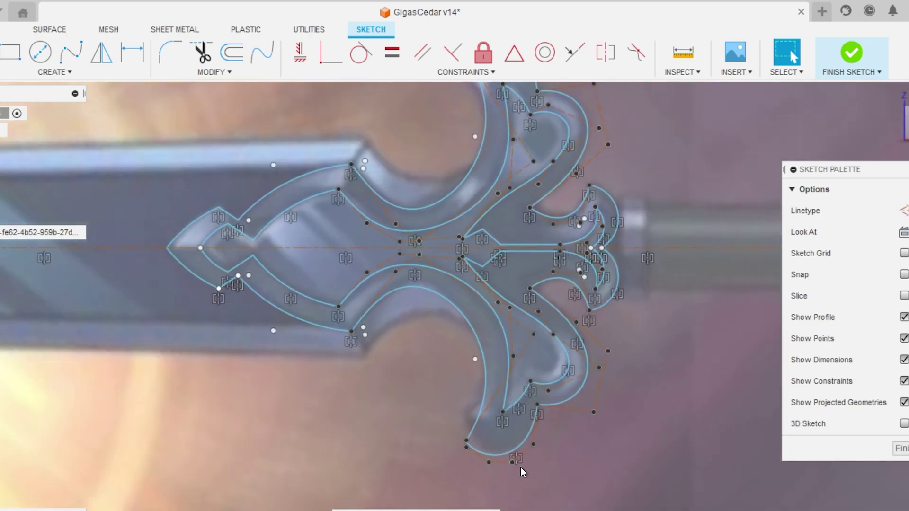
{"action": "left_click", "coordinate": [658, 247]}
{"action": "key", "text": "Delete"}
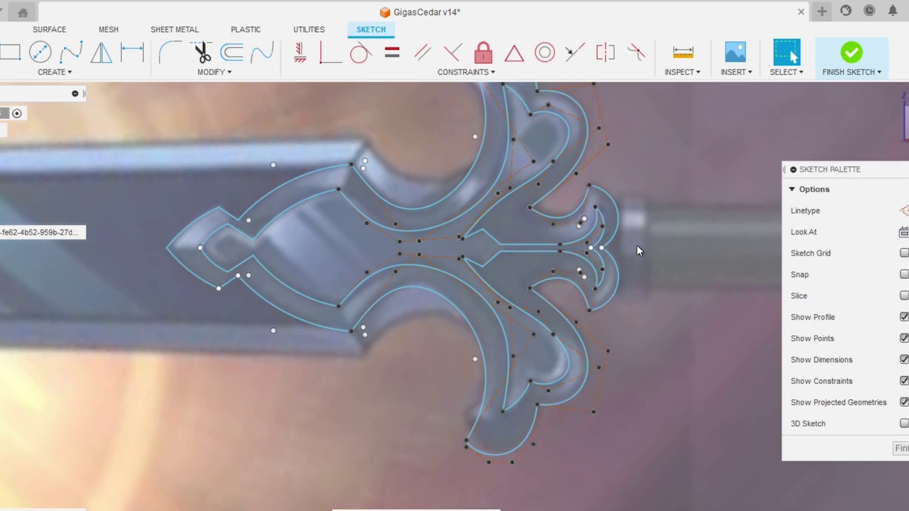
Select all the guard's inner outline curves and move them -17.5 mm out of the sketch plane.
{"action": "scroll", "coordinate": [349, 396], "scroll_direction": "down", "scroll_amount": 2}
{"action": "scroll", "coordinate": [427, 169], "scroll_direction": "up", "scroll_amount": 2}
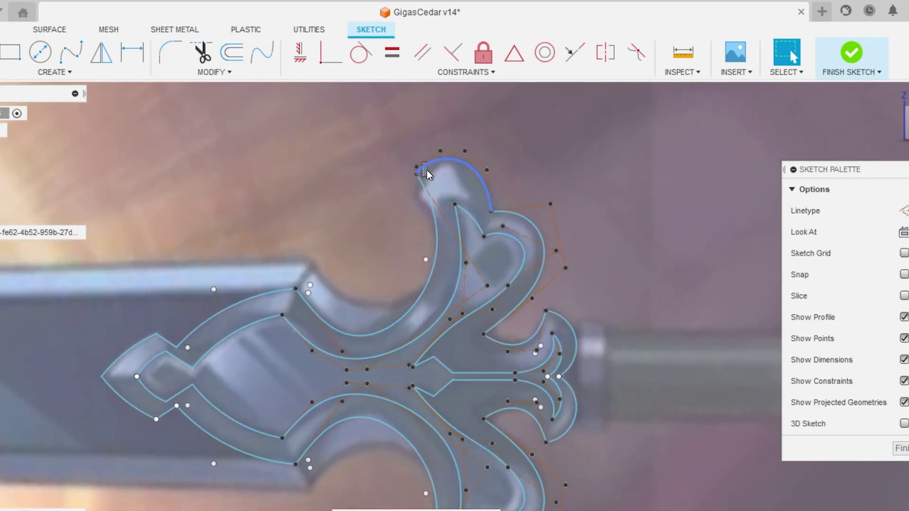
{"action": "scroll", "coordinate": [427, 169], "scroll_direction": "down", "scroll_amount": 2}
{"action": "scroll", "coordinate": [402, 304], "scroll_direction": "up", "scroll_amount": 2}
{"action": "double_click", "coordinate": [153, 269]}
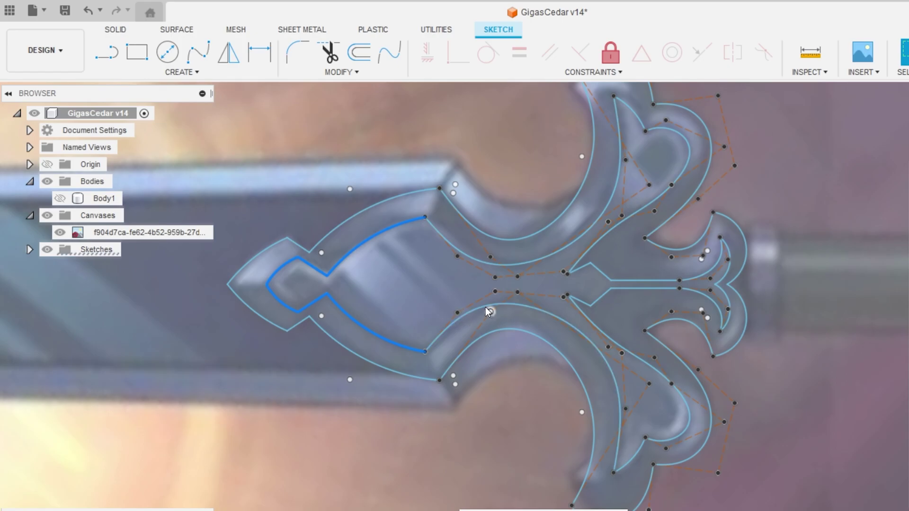
{"action": "left_click", "coordinate": [487, 306], "text": "ctrl"}
{"action": "left_click", "coordinate": [520, 264], "text": "ctrl"}
{"action": "scroll", "coordinate": [562, 304], "scroll_direction": "down", "scroll_amount": 1}
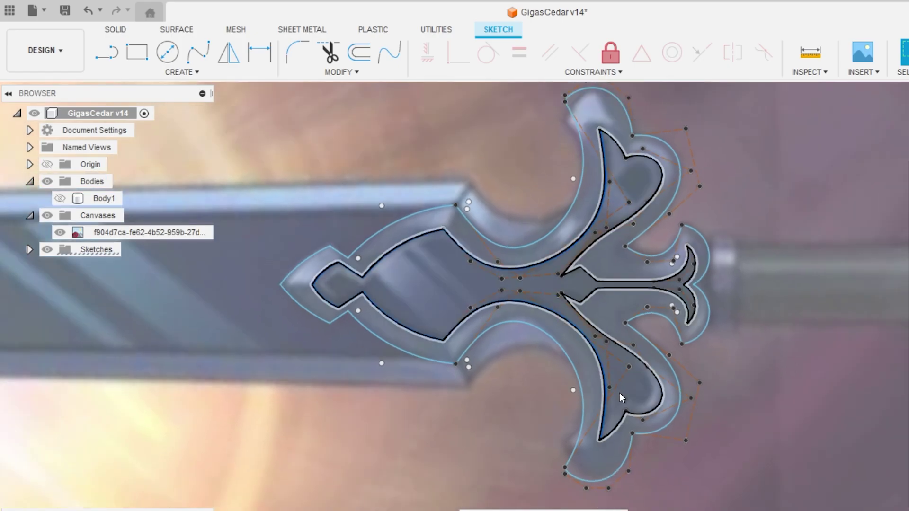
{"action": "left_click", "coordinate": [621, 431], "text": "ctrl"}
{"action": "left_click", "coordinate": [618, 346], "text": "ctrl"}
{"action": "scroll", "coordinate": [639, 293], "scroll_direction": "up", "scroll_amount": 1}
{"action": "scroll", "coordinate": [597, 294], "scroll_direction": "down", "scroll_amount": 1}
{"action": "left_click", "coordinate": [579, 301], "text": "ctrl"}
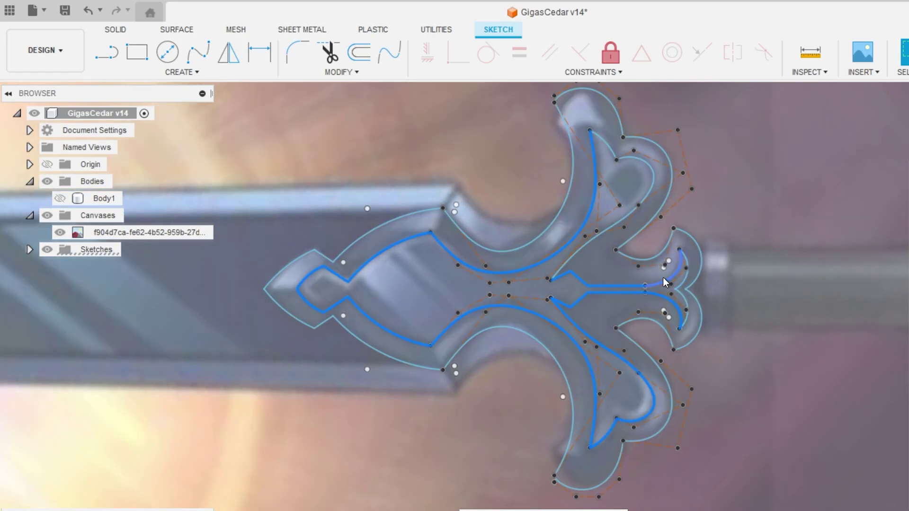
{"action": "key", "text": "m"}
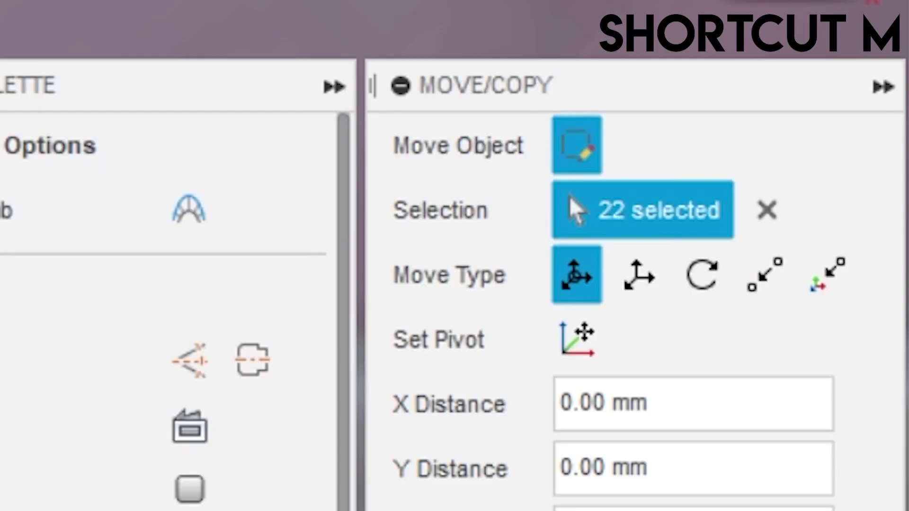
{"action": "left_click_drag", "start_coordinate": [541, 326], "coordinate": [497, 251]}
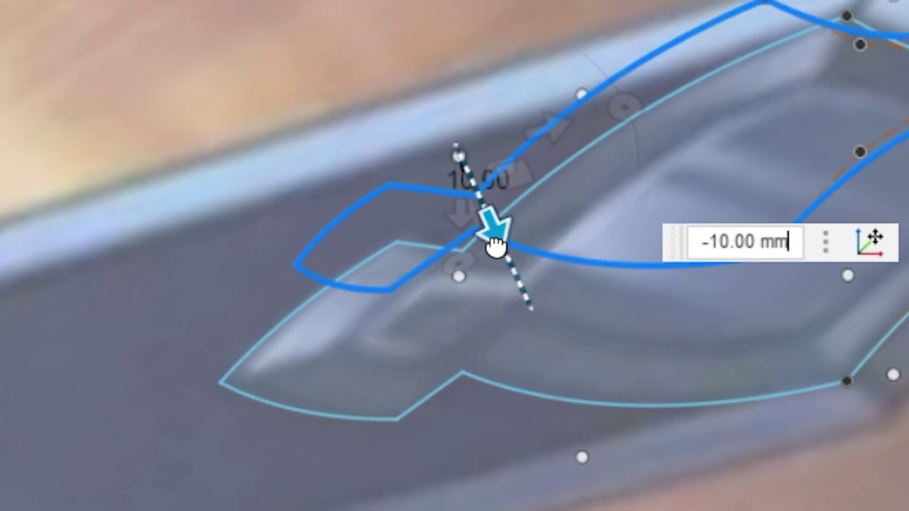
{"action": "left_click_drag", "start_coordinate": [483, 217], "coordinate": [485, 219]}
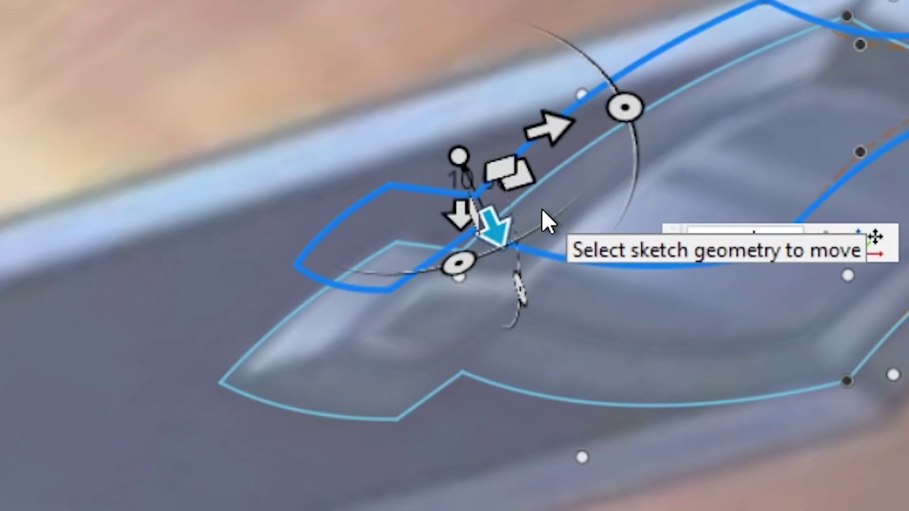
{"action": "type", "text": "-17.5"}
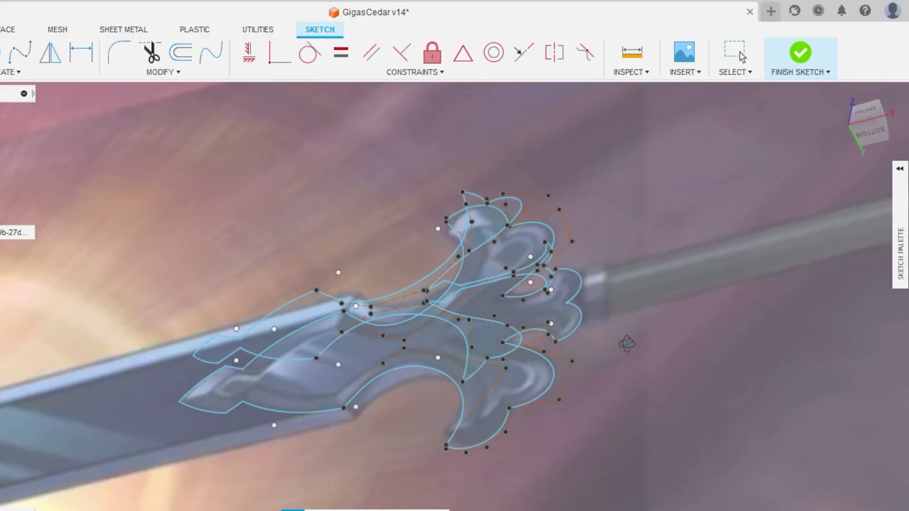
Select the outer outline curves around the guard's blade-side tip and place a copy of them -7.5 mm out of the sketch plane.
{"action": "mouse_move", "coordinate": [627, 346]}
{"action": "middle_mouse_down", "text": "shift"}
{"action": "mouse_move", "coordinate": [645, 388]}
{"action": "mouse_move", "coordinate": [700, 402]}
{"action": "mouse_move", "coordinate": [690, 414]}
{"action": "mouse_move", "coordinate": [686, 385]}
{"action": "mouse_move", "coordinate": [507, 410]}
{"action": "mouse_move", "coordinate": [464, 368]}
{"action": "mouse_move", "coordinate": [473, 361]}
{"action": "mouse_move", "coordinate": [465, 367]}
{"action": "middle_mouse_up", "text": "shift"}
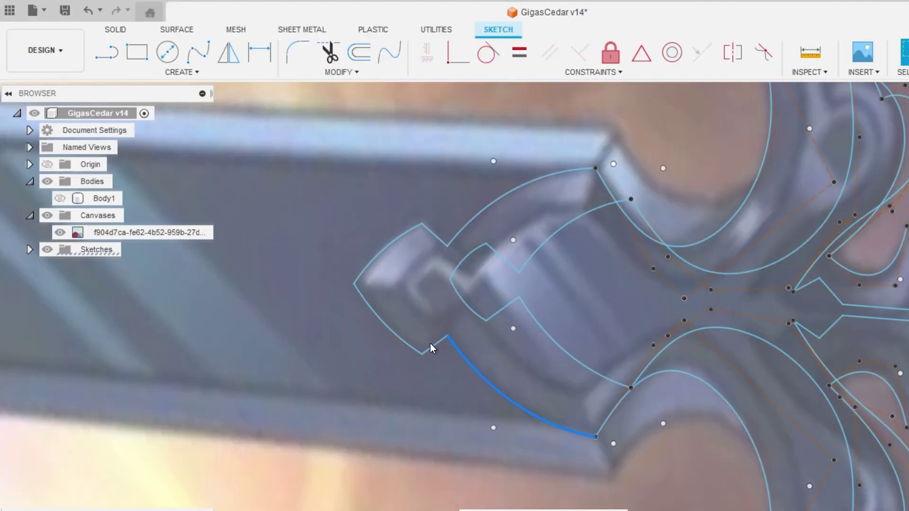
{"action": "left_click", "coordinate": [382, 262]}
{"action": "left_click", "coordinate": [473, 221]}
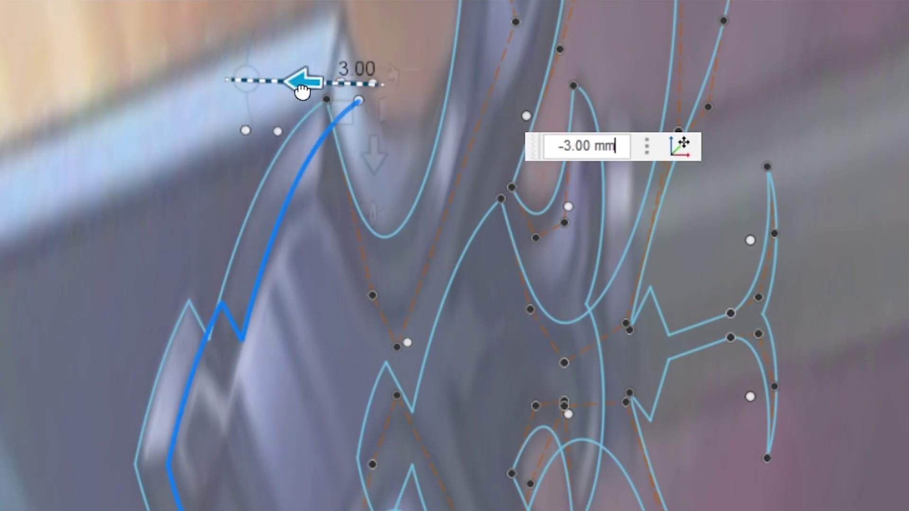
{"action": "left_click_drag", "start_coordinate": [306, 87], "coordinate": [356, 94]}
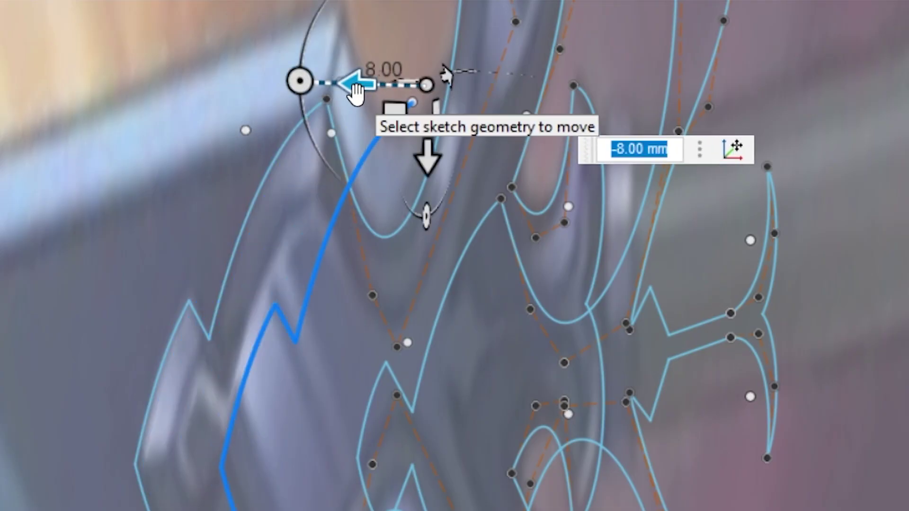
{"action": "type", "text": "-7.5"}
{"action": "key", "text": "Return"}
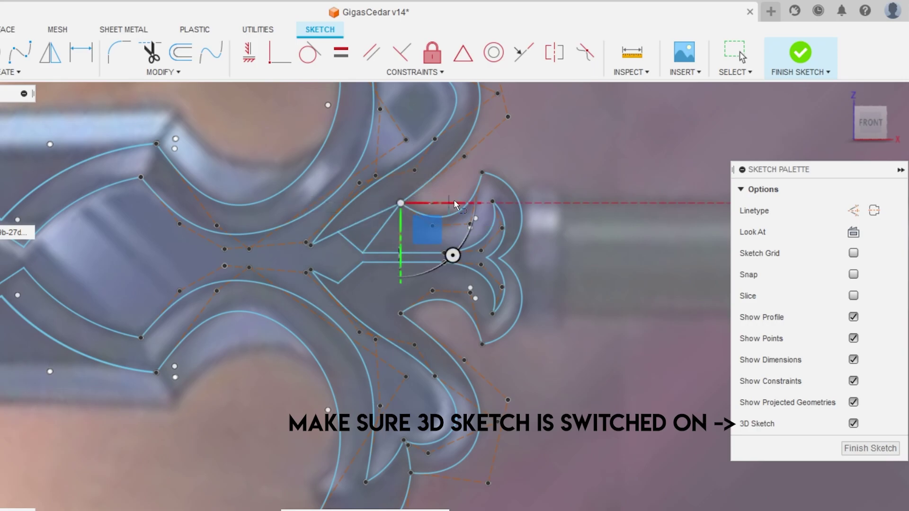
Connect the corners of the guard's outer outline to the raised inner outline with straight lines for the flat bevels.
{"action": "key", "text": "Escape"}
{"action": "mouse_move", "coordinate": [455, 208]}
{"action": "middle_mouse_down", "text": "shift"}
{"action": "mouse_move", "coordinate": [356, 204]}
{"action": "mouse_move", "coordinate": [383, 227]}
{"action": "mouse_move", "coordinate": [184, 144]}
{"action": "middle_mouse_up", "text": "shift"}
{"action": "scroll", "coordinate": [185, 145], "scroll_direction": "up", "scroll_amount": 1}
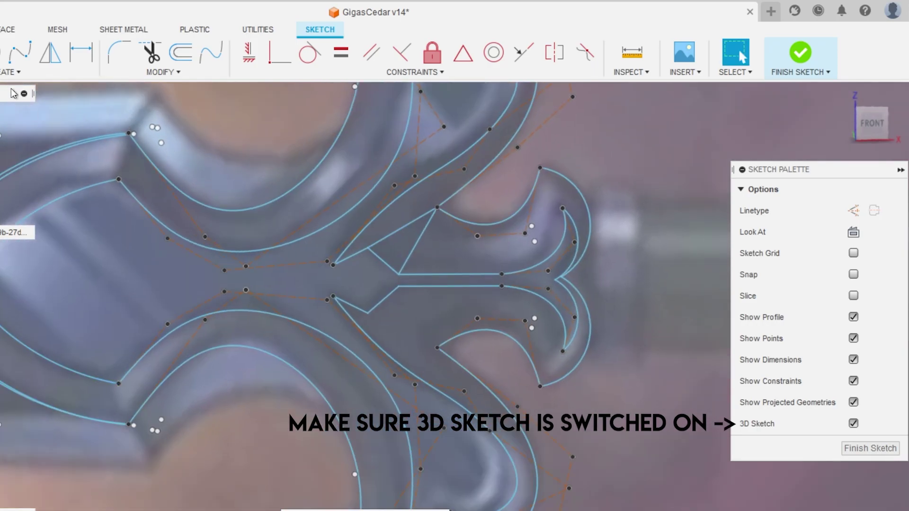
{"action": "left_click", "coordinate": [14, 71]}
{"action": "mouse_move", "coordinate": [9, 187]}
{"action": "left_click", "coordinate": [62, 201]}
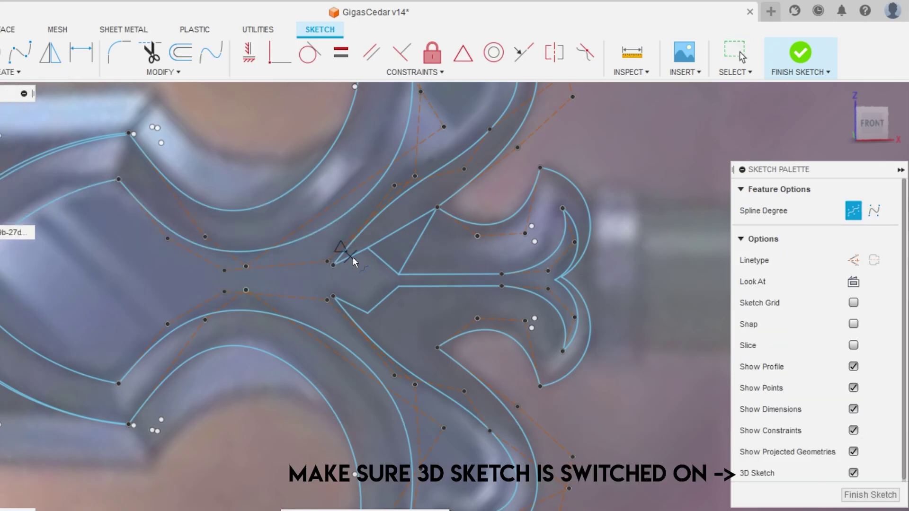
{"action": "scroll", "coordinate": [353, 258], "scroll_direction": "up", "scroll_amount": 1}
{"action": "scroll", "coordinate": [372, 237], "scroll_direction": "up", "scroll_amount": 1}
{"action": "middle_click_drag", "start_coordinate": [386, 218], "coordinate": [367, 207], "text": "shift"}
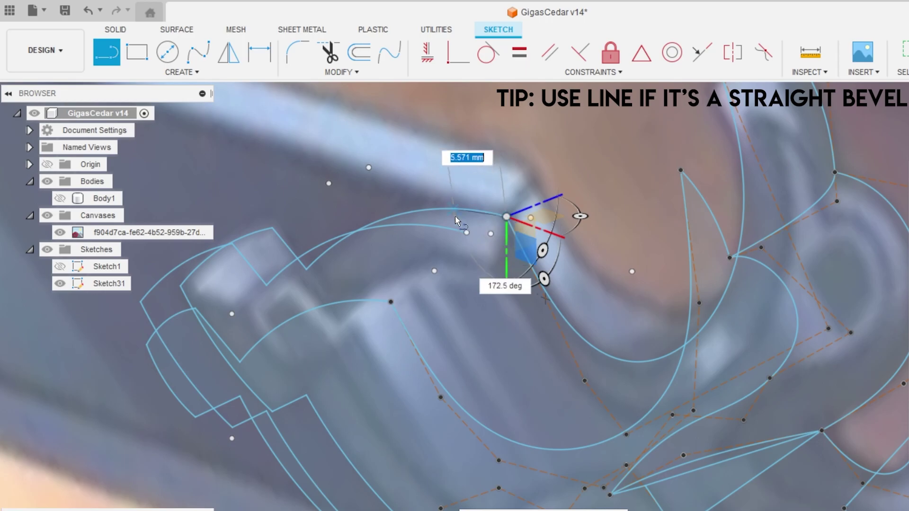
{"action": "scroll", "coordinate": [451, 195], "scroll_direction": "down", "scroll_amount": 1}
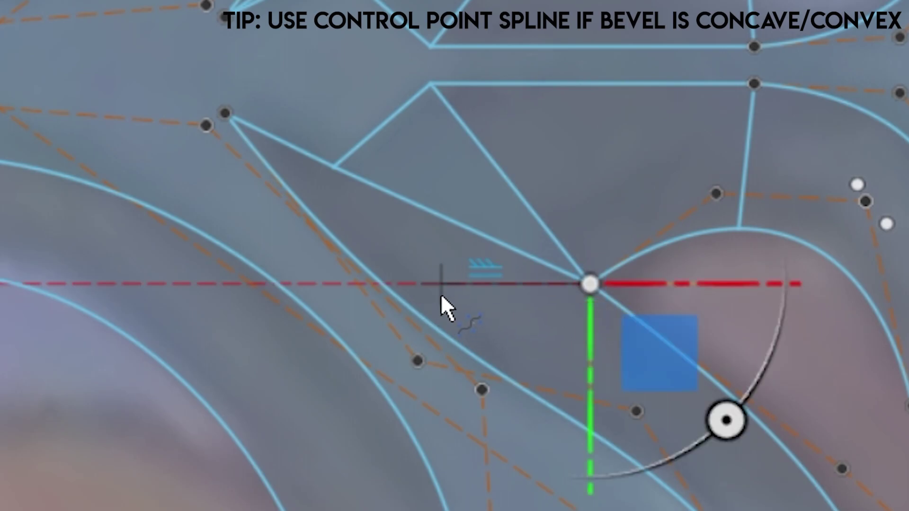
Draw a three-point control point spline between the guard's outline corners for a curved bevel and move its middle control point.
{"action": "left_click", "coordinate": [412, 261]}
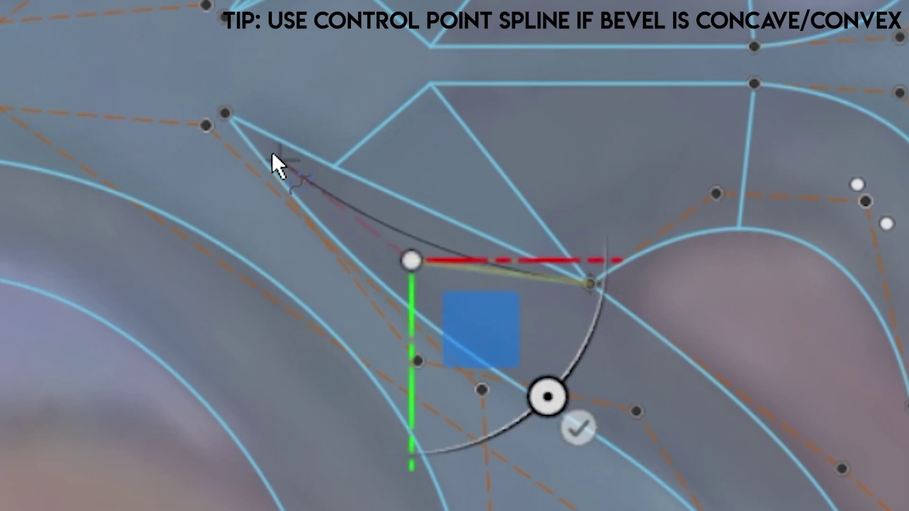
{"action": "left_click", "coordinate": [222, 115]}
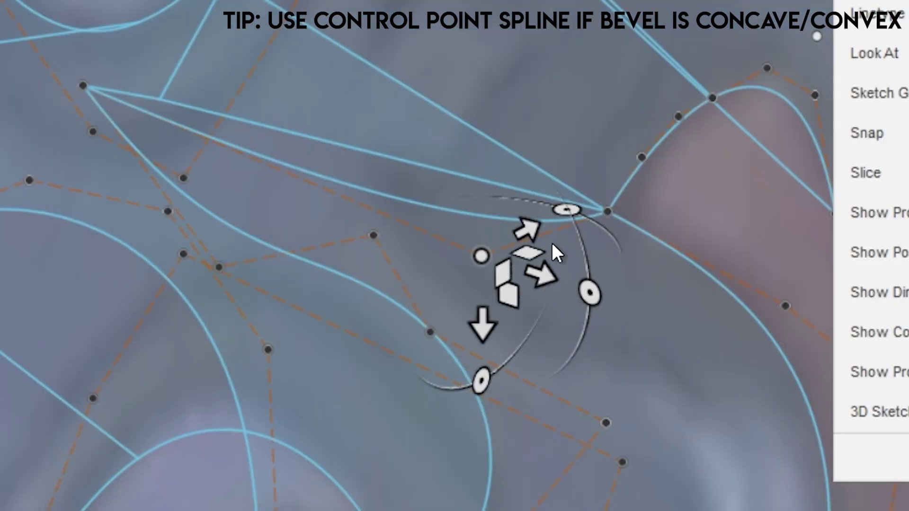
{"action": "mouse_move", "coordinate": [552, 243]}
{"action": "middle_mouse_down", "text": "shift"}
{"action": "mouse_move", "coordinate": [639, 291]}
{"action": "mouse_move", "coordinate": [606, 315]}
{"action": "mouse_move", "coordinate": [557, 295]}
{"action": "middle_mouse_up", "text": "shift"}
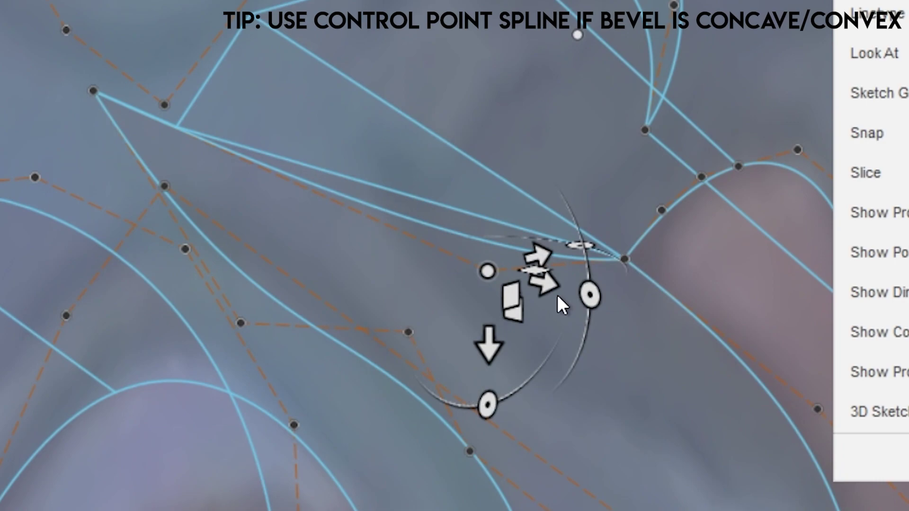
{"action": "mouse_move", "coordinate": [553, 290]}
{"action": "left_mouse_down"}
{"action": "mouse_move", "coordinate": [544, 226]}
{"action": "mouse_move", "coordinate": [438, 279]}
{"action": "mouse_move", "coordinate": [418, 220]}
{"action": "left_mouse_up"}
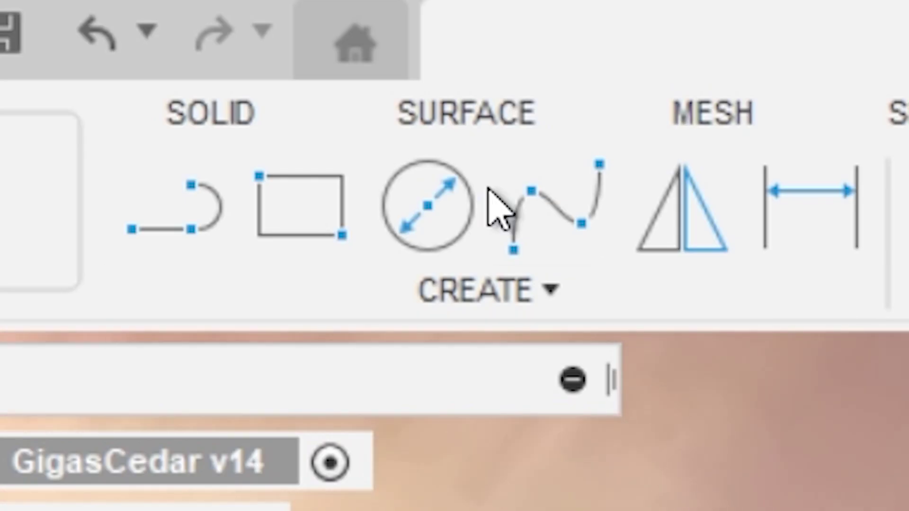
Patch a surface across the four-sided boundary of curves at the guard's blade-side tip.
{"action": "left_click", "coordinate": [439, 99]}
{"action": "left_click", "coordinate": [335, 158]}
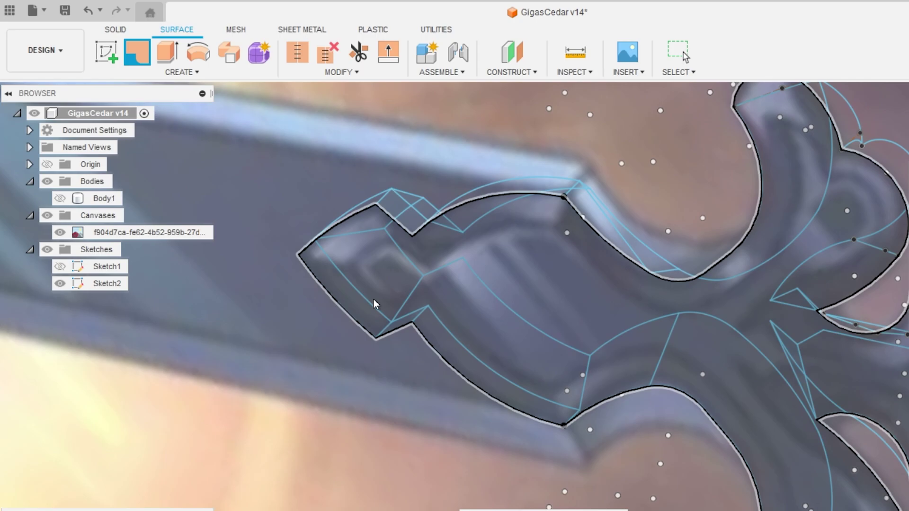
{"action": "left_click", "coordinate": [365, 301]}
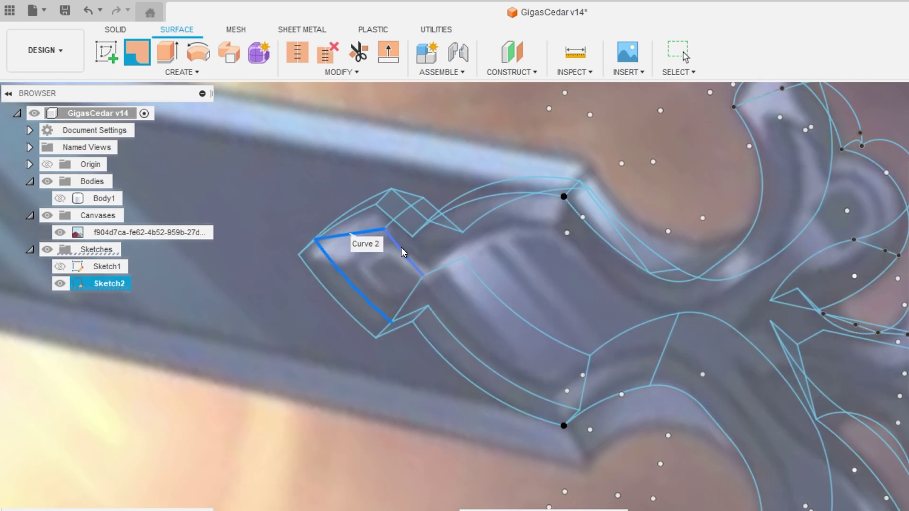
{"action": "left_click", "coordinate": [410, 298]}
{"action": "middle_click_drag", "start_coordinate": [376, 260], "coordinate": [524, 299]}
{"action": "scroll", "coordinate": [524, 299], "scroll_direction": "up", "scroll_amount": 2}
{"action": "key", "text": "Return"}
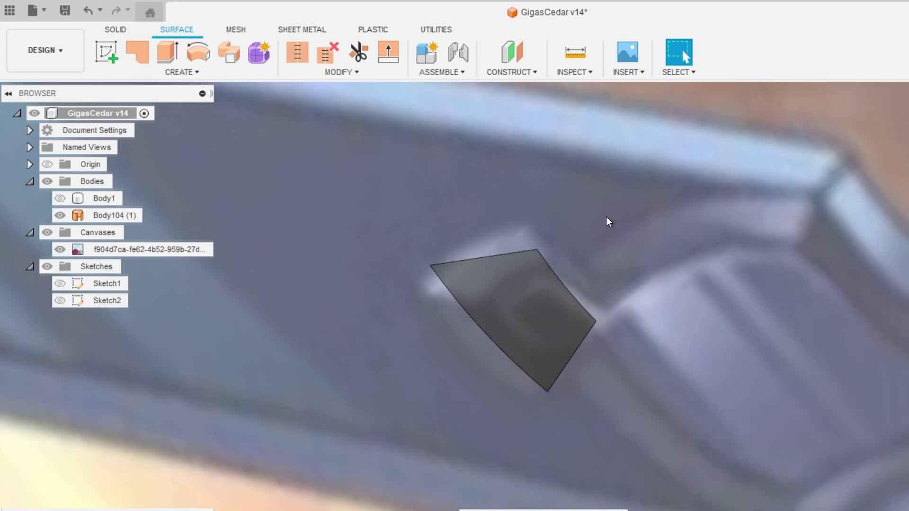
{"action": "mouse_move", "coordinate": [607, 219]}
{"action": "middle_mouse_down", "text": "shift"}
{"action": "mouse_move", "coordinate": [589, 240]}
{"action": "mouse_move", "coordinate": [492, 270]}
{"action": "middle_mouse_up", "text": "shift"}
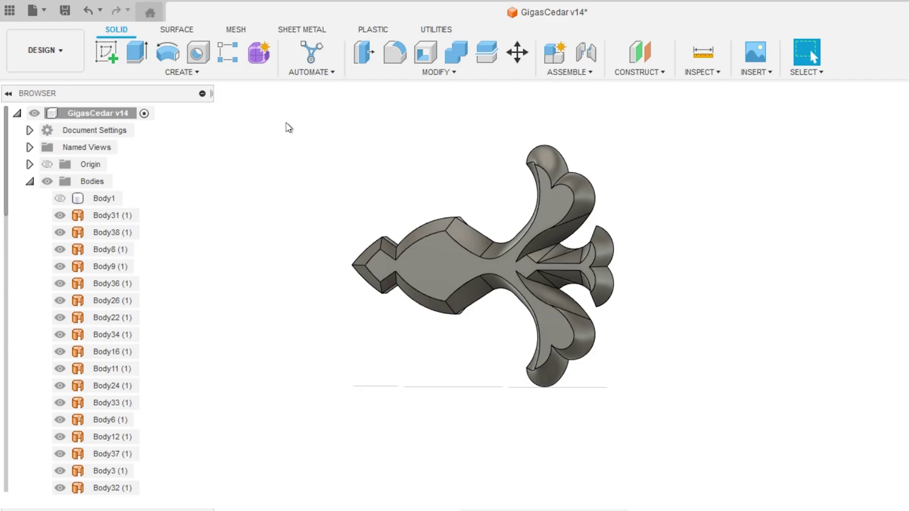
Mirror all the guard's surface bodies and stitch the surfaces together into one body.
{"action": "left_click", "coordinate": [244, 71]}
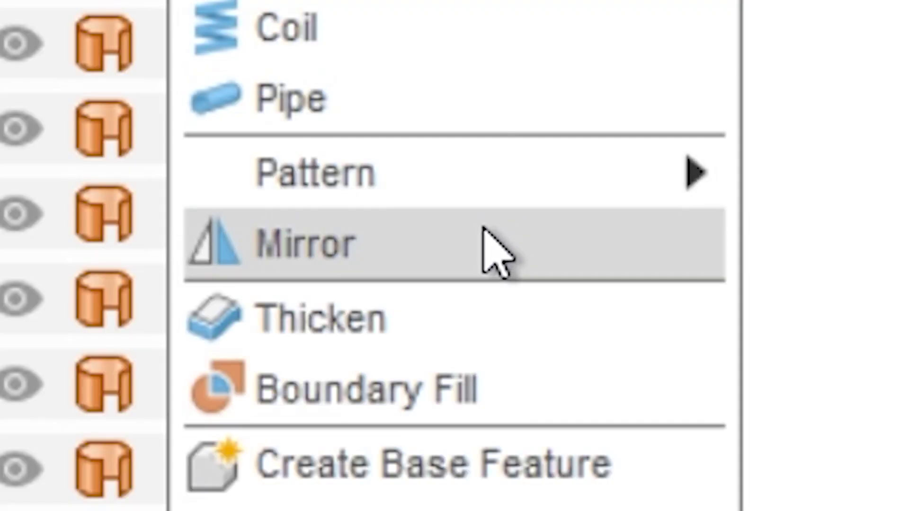
{"action": "left_click", "coordinate": [483, 227]}
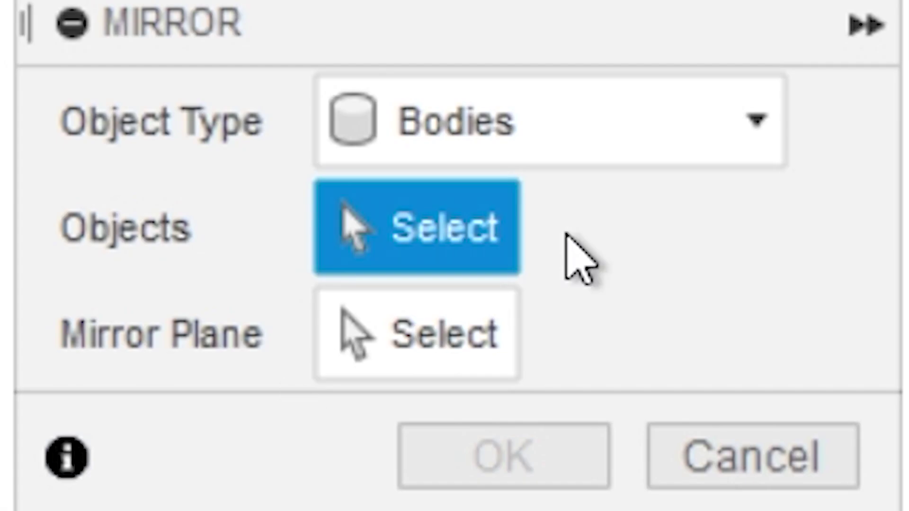
{"action": "left_click", "coordinate": [677, 135]}
{"action": "left_click", "coordinate": [589, 275]}
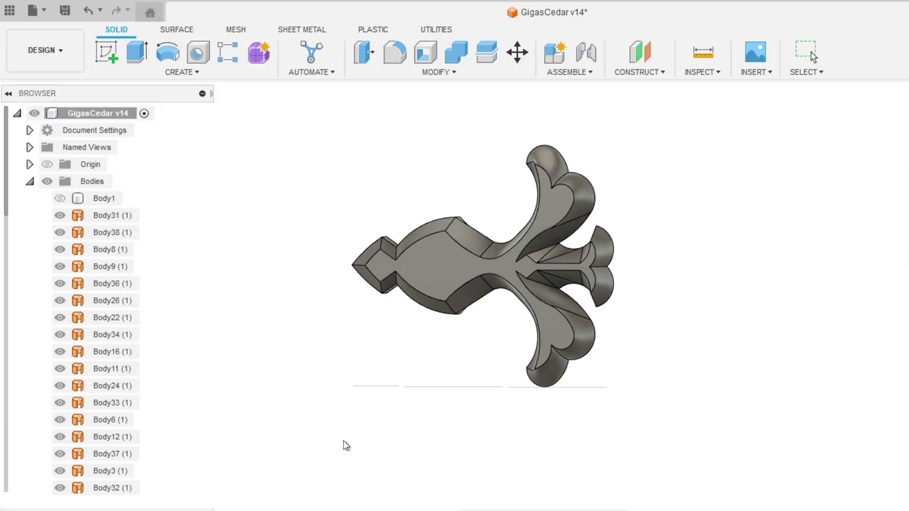
{"action": "left_click_drag", "start_coordinate": [294, 442], "coordinate": [676, 98]}
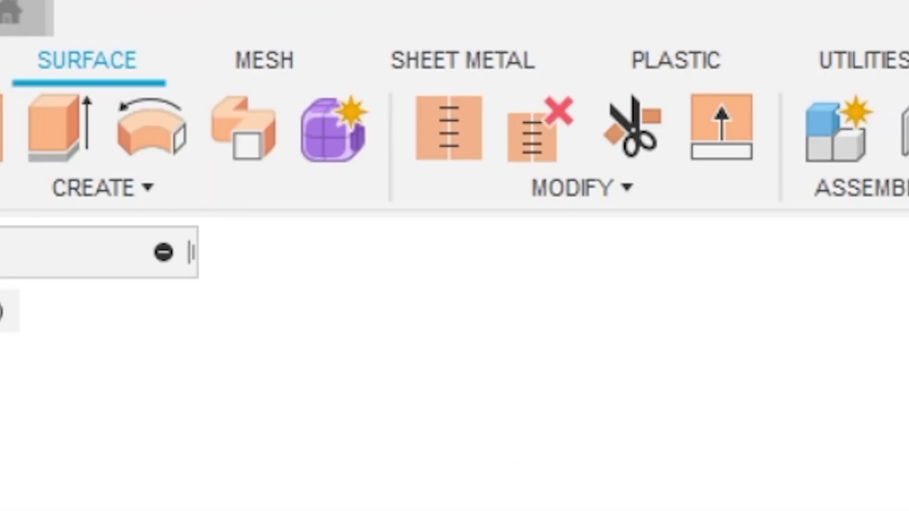
{"action": "left_click", "coordinate": [450, 127]}
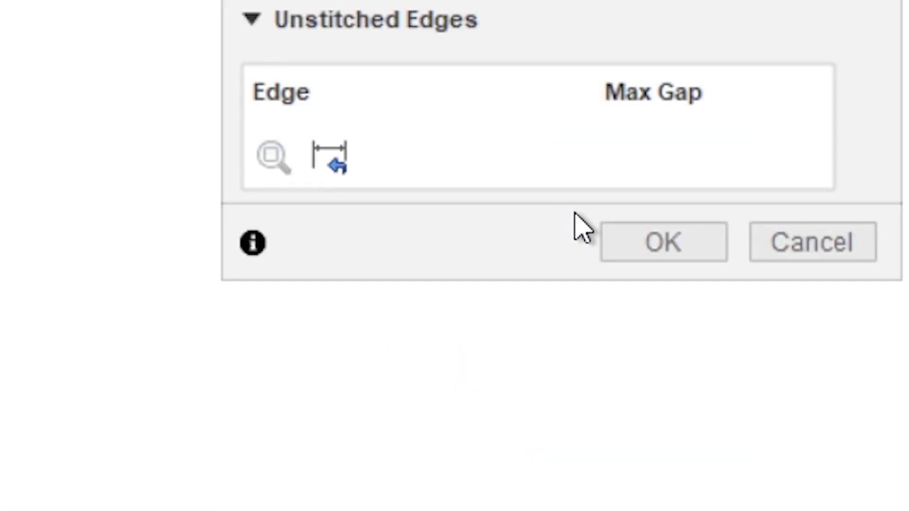
{"action": "left_click", "coordinate": [624, 233]}
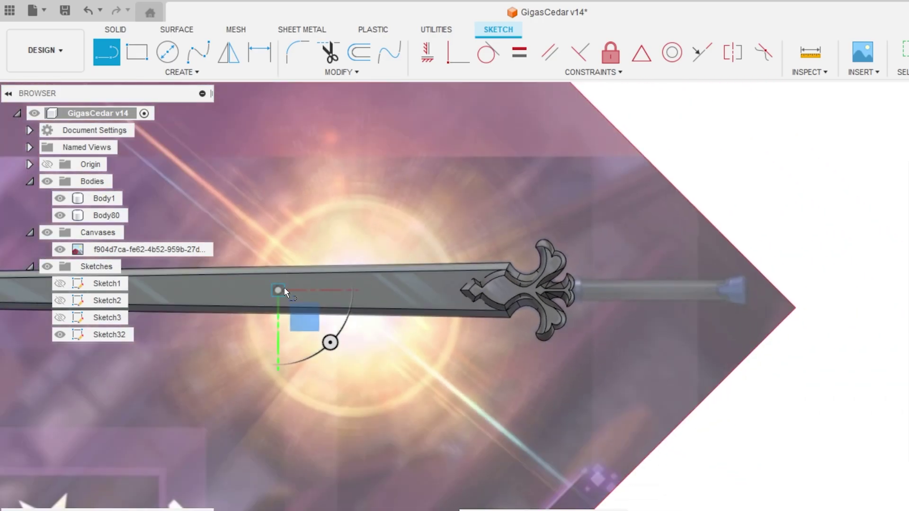
Sketch a centre line along the sword and trace the half profile of the collar, grip and flared pommel above it.
{"action": "left_click", "coordinate": [283, 290]}
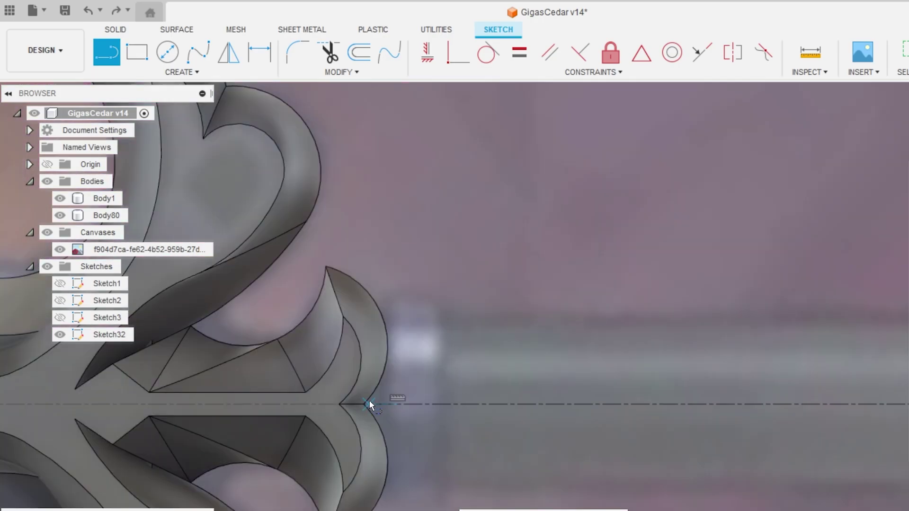
{"action": "left_click", "coordinate": [372, 403]}
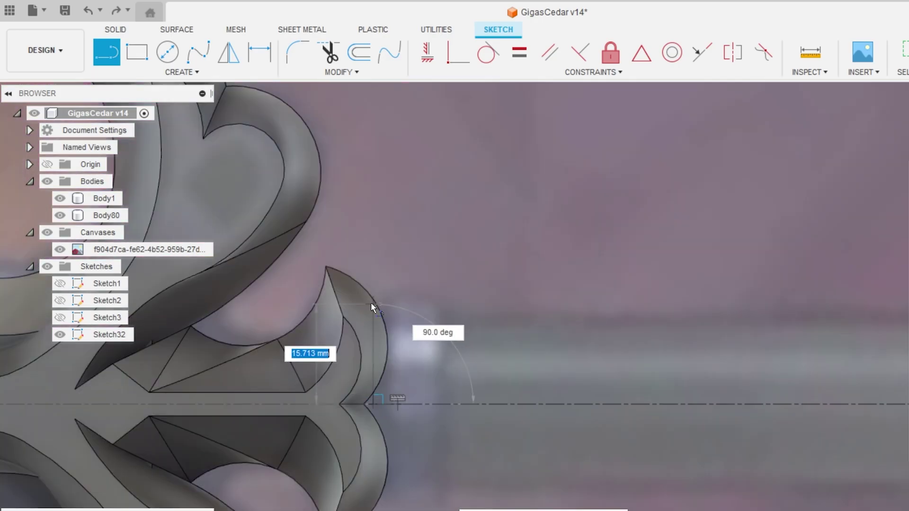
{"action": "left_click", "coordinate": [373, 291]}
{"action": "left_click", "coordinate": [445, 290]}
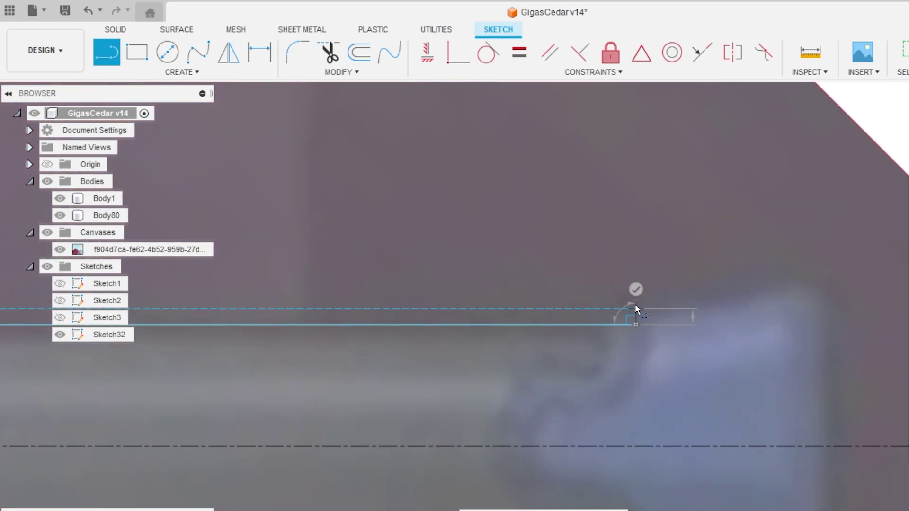
{"action": "left_click", "coordinate": [635, 308]}
{"action": "left_click", "coordinate": [834, 265]}
{"action": "scroll", "coordinate": [833, 266], "scroll_direction": "down", "scroll_amount": 3}
{"action": "left_click", "coordinate": [836, 347]}
{"action": "key", "text": "Escape"}
{"action": "scroll", "coordinate": [856, 362], "scroll_direction": "down", "scroll_amount": 3}
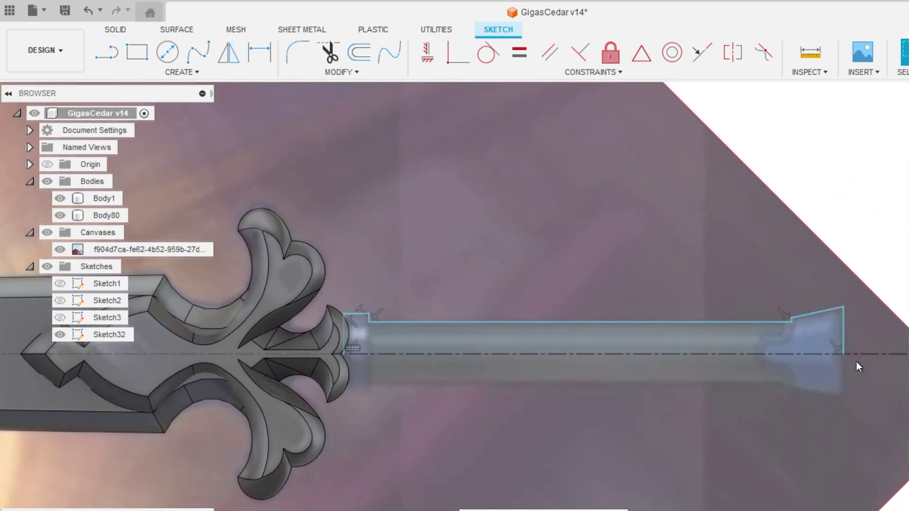
Revolve the handle's half profile 360 degrees around the centre line as a new body.
{"action": "scroll", "coordinate": [726, 352], "scroll_direction": "up", "scroll_amount": 2}
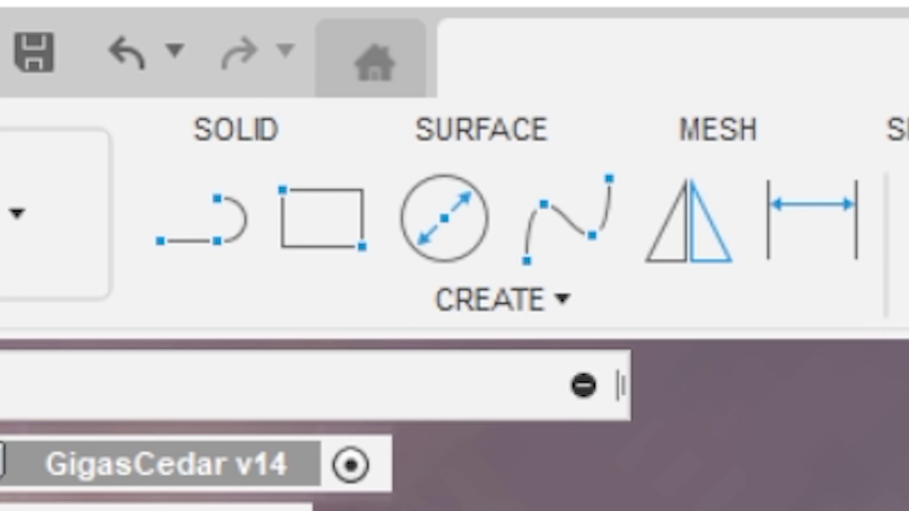
{"action": "left_click", "coordinate": [436, 240]}
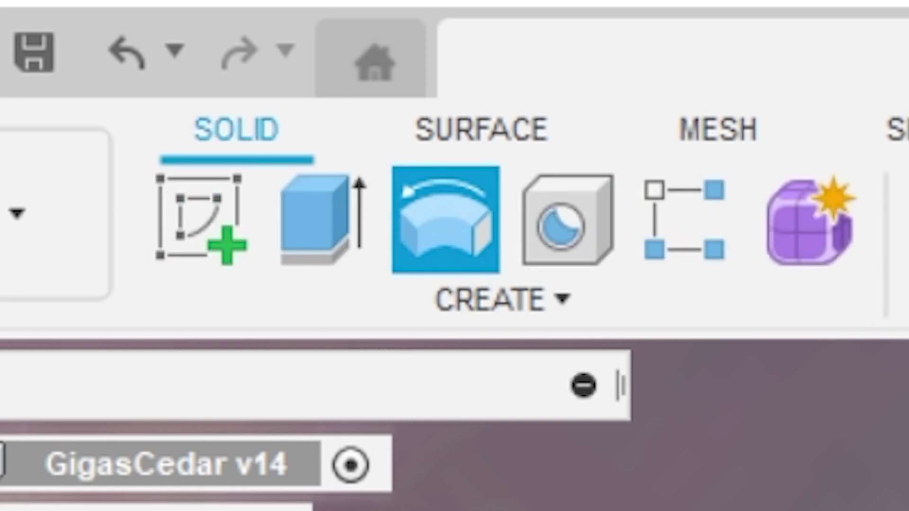
{"action": "left_click", "coordinate": [558, 333]}
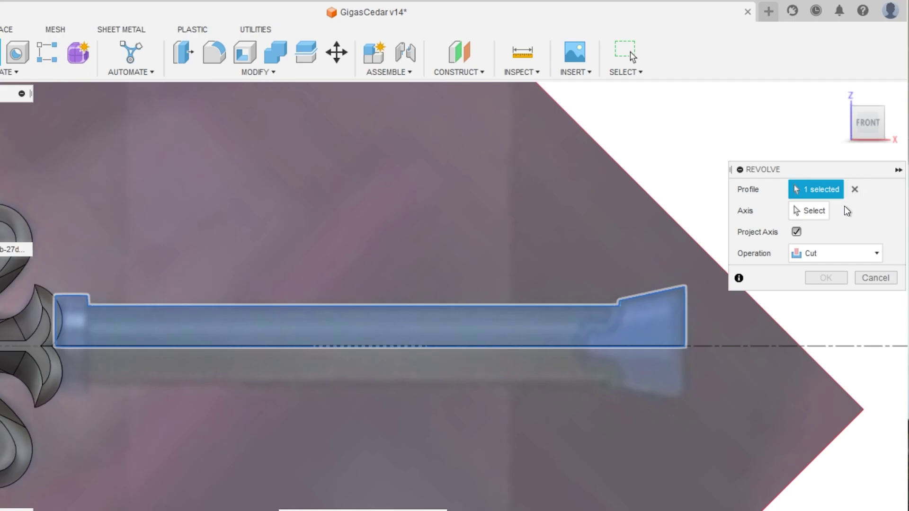
{"action": "left_click", "coordinate": [828, 211]}
{"action": "left_click", "coordinate": [725, 346]}
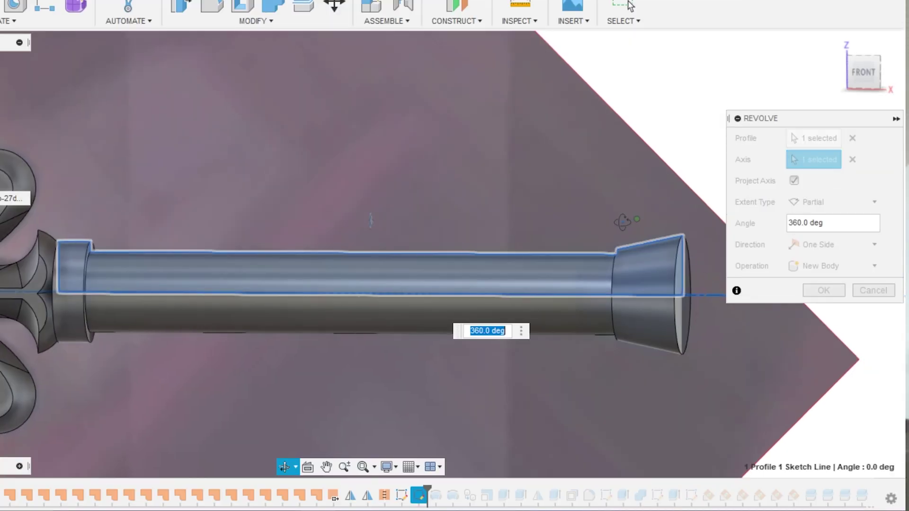
{"action": "mouse_move", "coordinate": [622, 221]}
{"action": "middle_mouse_down", "text": "shift"}
{"action": "mouse_move", "coordinate": [589, 225]}
{"action": "mouse_move", "coordinate": [629, 229]}
{"action": "mouse_move", "coordinate": [616, 220]}
{"action": "middle_mouse_up", "text": "shift"}
{"action": "left_click", "coordinate": [823, 290]}
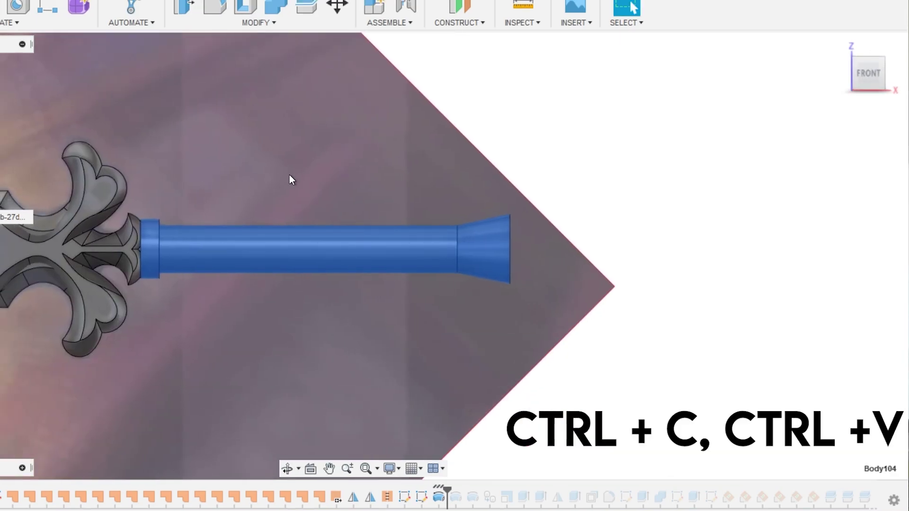
Paste a copy of the revolved handle body in place and scale a copy's cross-section by 1.105.
{"action": "key", "text": "ctrl+c"}
{"action": "key", "text": "ctrl+v"}
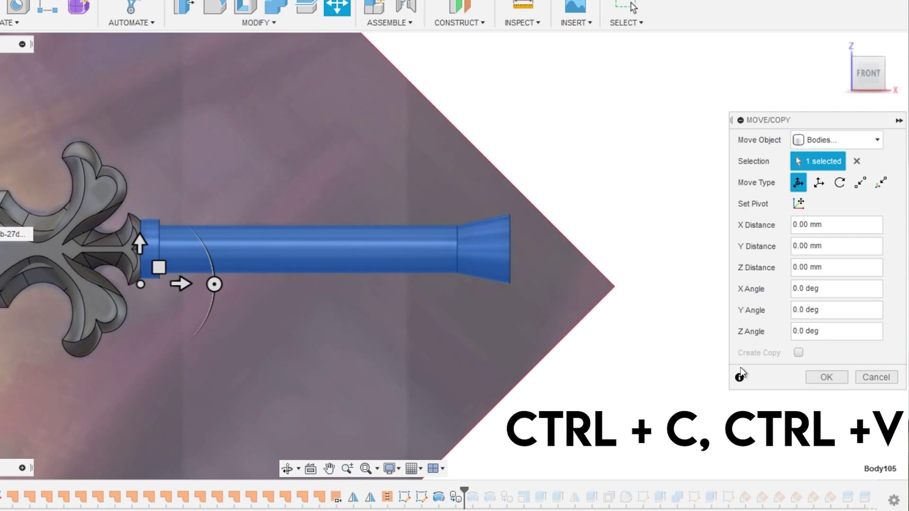
{"action": "key", "text": "Return"}
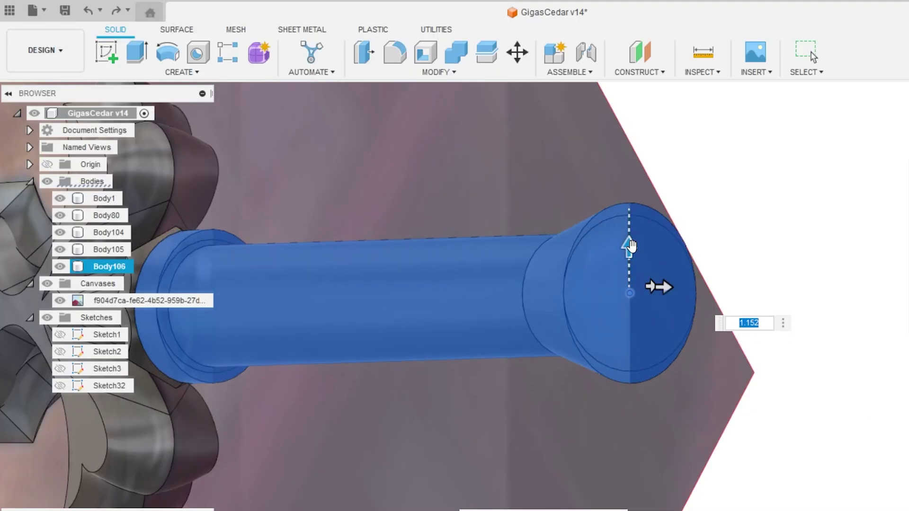
{"action": "type", "text": "5"}
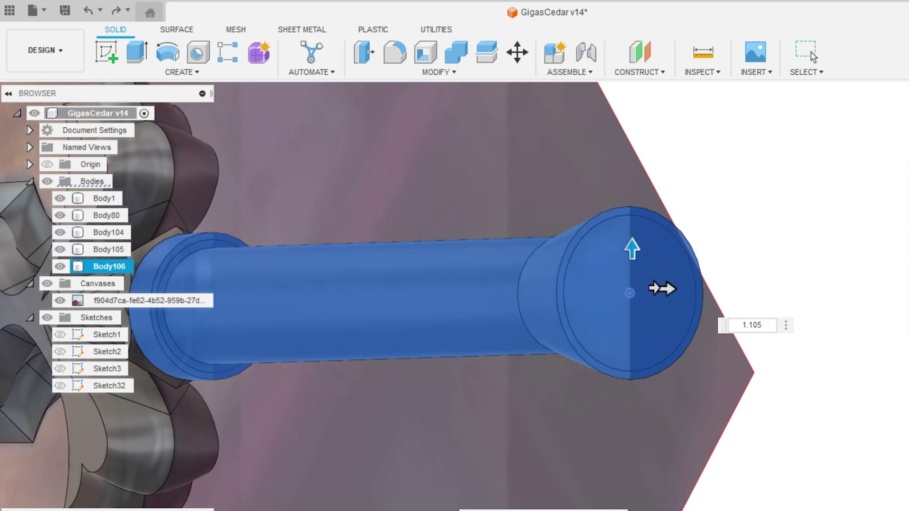
{"action": "left_click", "coordinate": [808, 51]}
{"action": "scroll", "coordinate": [710, 265], "scroll_direction": "down", "scroll_amount": 2}
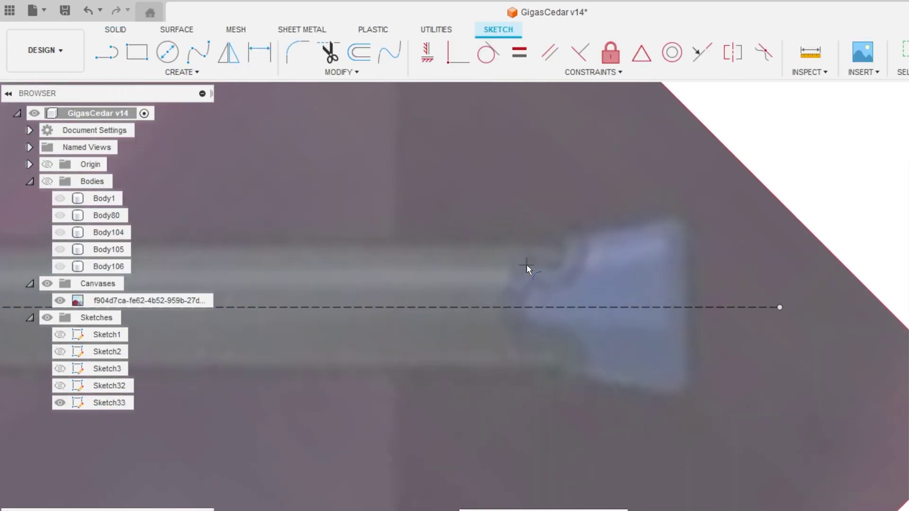
Sketch the pommel's scalloped curve with a 4 mm offset and close a profile from its ends around the grip and collar.
{"action": "left_click", "coordinate": [544, 331]}
{"action": "left_click", "coordinate": [470, 334]}
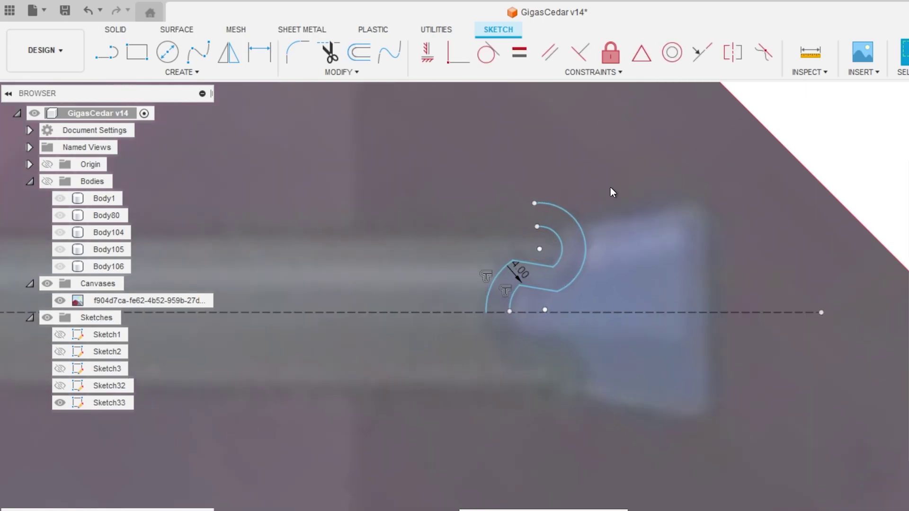
{"action": "key", "text": "l"}
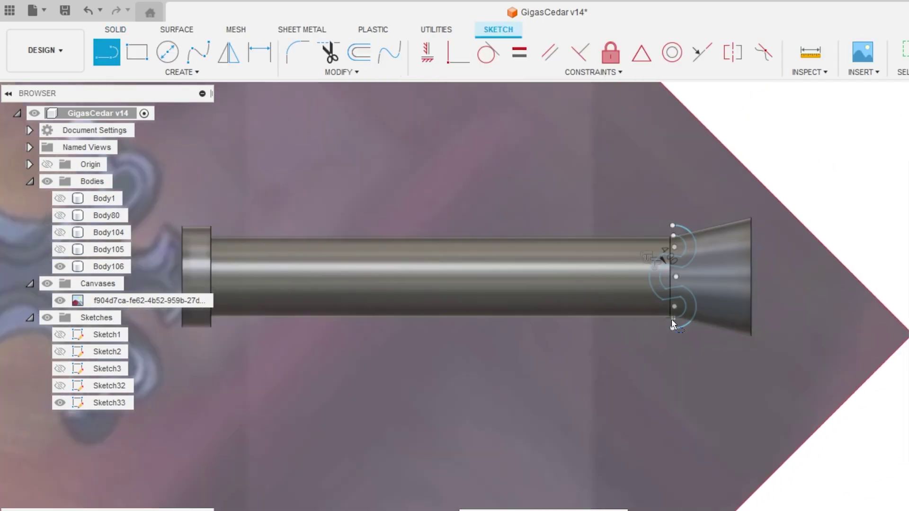
{"action": "left_click", "coordinate": [672, 328]}
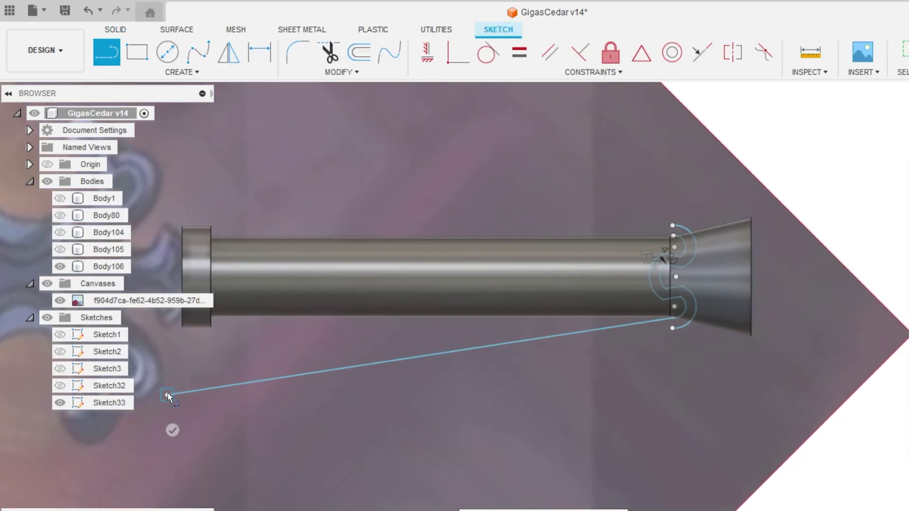
{"action": "left_click", "coordinate": [167, 395]}
{"action": "left_click", "coordinate": [167, 162]}
{"action": "left_click", "coordinate": [672, 236]}
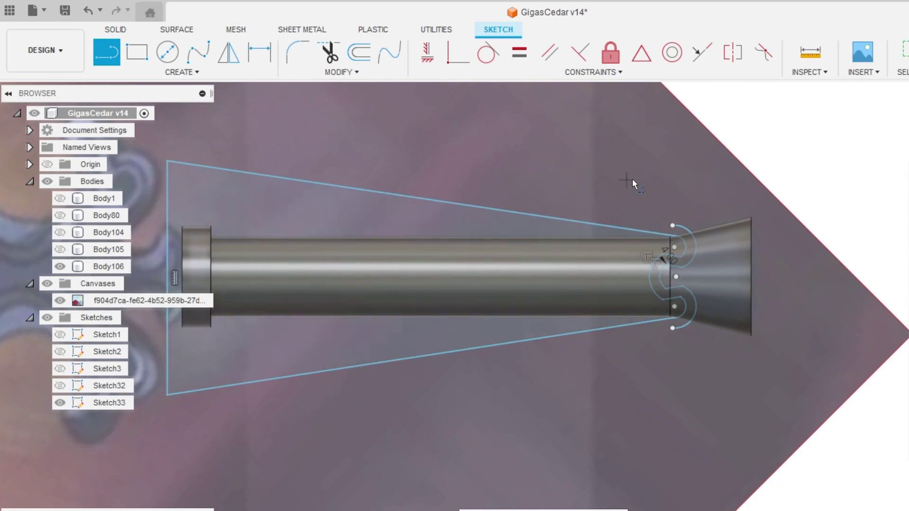
Draw a second closed outline around the flared pommel, starting and ending at the scalloped curve's outer ends.
{"action": "left_click", "coordinate": [673, 156]}
{"action": "left_click", "coordinate": [828, 168]}
{"action": "left_click", "coordinate": [793, 410]}
{"action": "left_click", "coordinate": [673, 392]}
{"action": "left_click", "coordinate": [672, 327]}
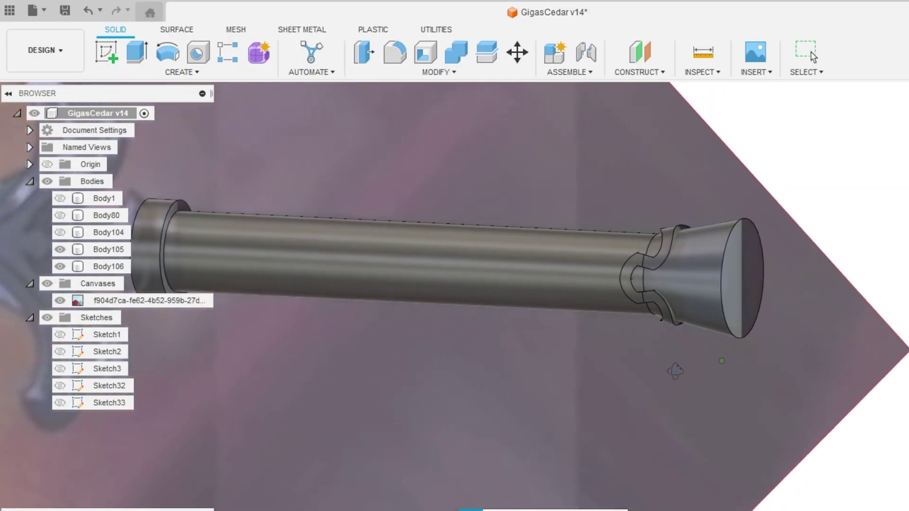
Extrude the round profile at the handle's collar end toward the guard with the Join operation.
{"action": "middle_click_drag", "start_coordinate": [675, 371], "coordinate": [745, 361], "text": "shift"}
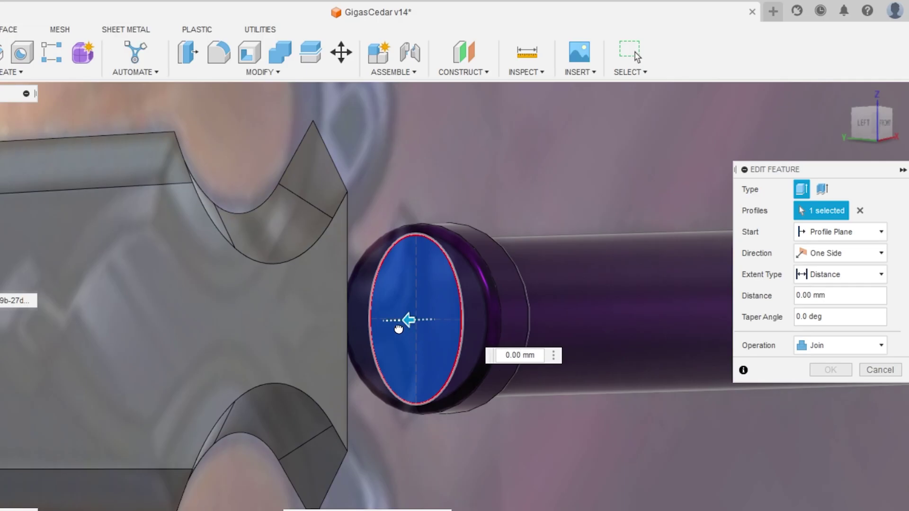
{"action": "left_click_drag", "start_coordinate": [407, 332], "coordinate": [290, 335]}
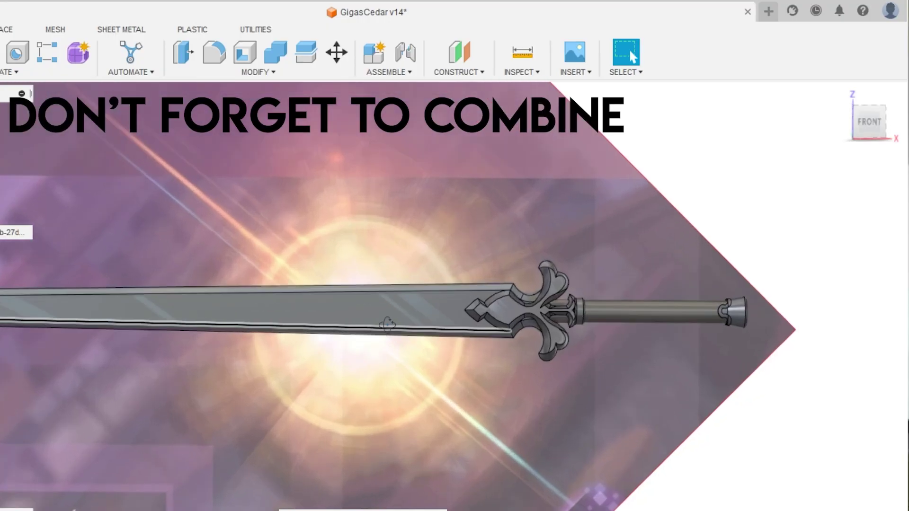
{"action": "scroll", "coordinate": [463, 351], "scroll_direction": "down", "scroll_amount": 2}
{"action": "mouse_move", "coordinate": [343, 337]}
{"action": "middle_mouse_down"}
{"action": "mouse_move", "coordinate": [499, 354]}
{"action": "mouse_move", "coordinate": [572, 346]}
{"action": "mouse_move", "coordinate": [521, 370]}
{"action": "mouse_move", "coordinate": [532, 357]}
{"action": "mouse_move", "coordinate": [490, 403]}
{"action": "mouse_move", "coordinate": [466, 341]}
{"action": "mouse_move", "coordinate": [491, 349]}
{"action": "middle_mouse_up"}
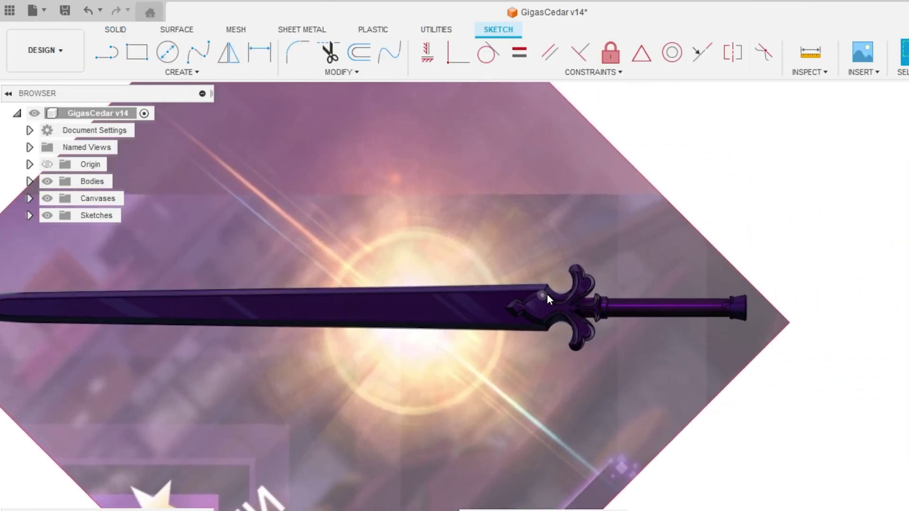
Project the two facing concave arc edges of the guard into the sketch.
{"action": "scroll", "coordinate": [547, 294], "scroll_direction": "up", "scroll_amount": 5}
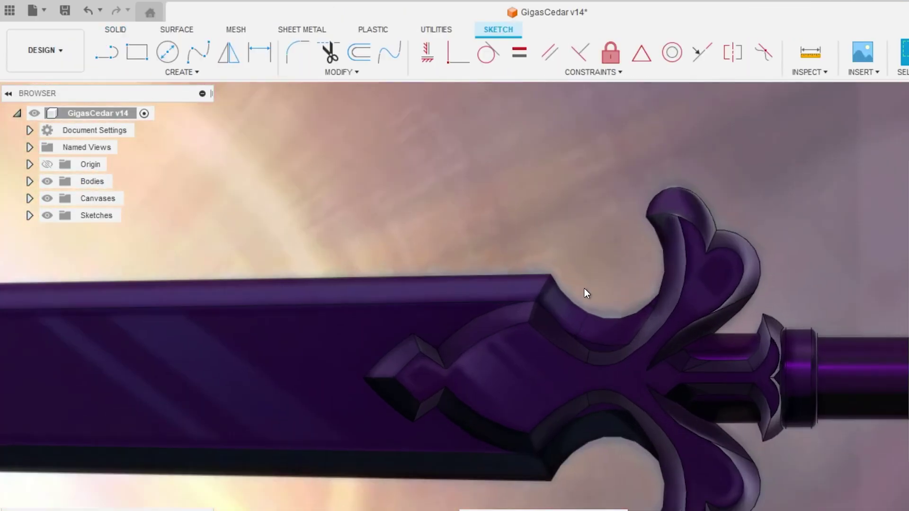
{"action": "left_click", "coordinate": [609, 319]}
{"action": "left_click", "coordinate": [613, 436], "text": "ctrl"}
{"action": "key", "text": "p"}
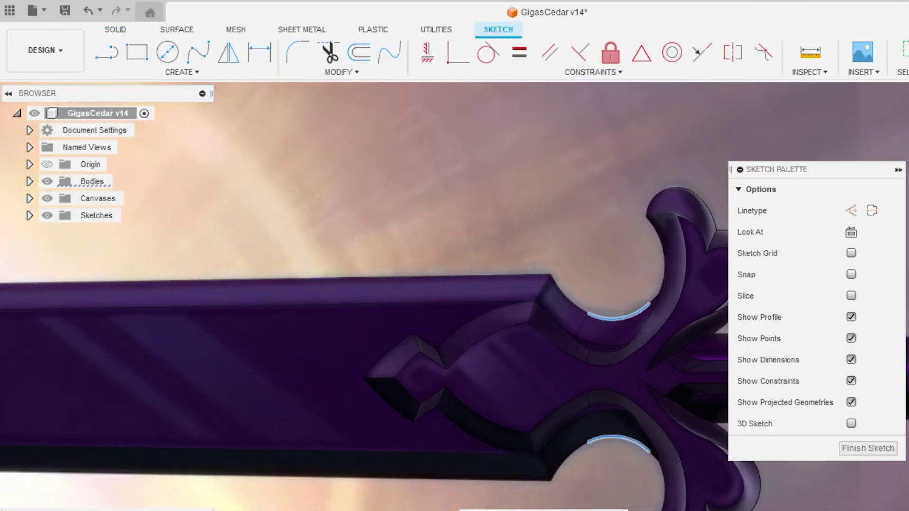
{"action": "key", "text": "Return"}
Draw a line across the guard between the centre points of the two projected arcs.
{"action": "scroll", "coordinate": [739, 229], "scroll_direction": "down", "scroll_amount": 2}
{"action": "middle_click_drag", "start_coordinate": [526, 221], "coordinate": [403, 206]}
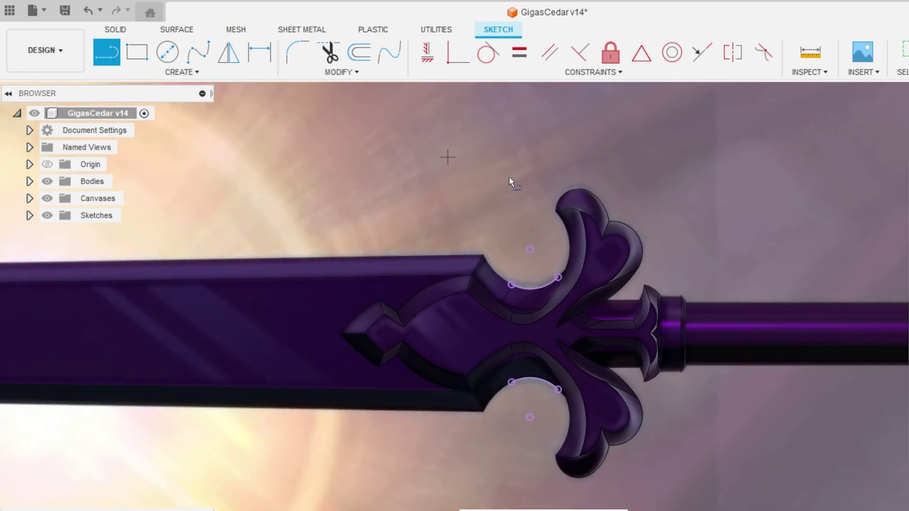
{"action": "left_click", "coordinate": [530, 250]}
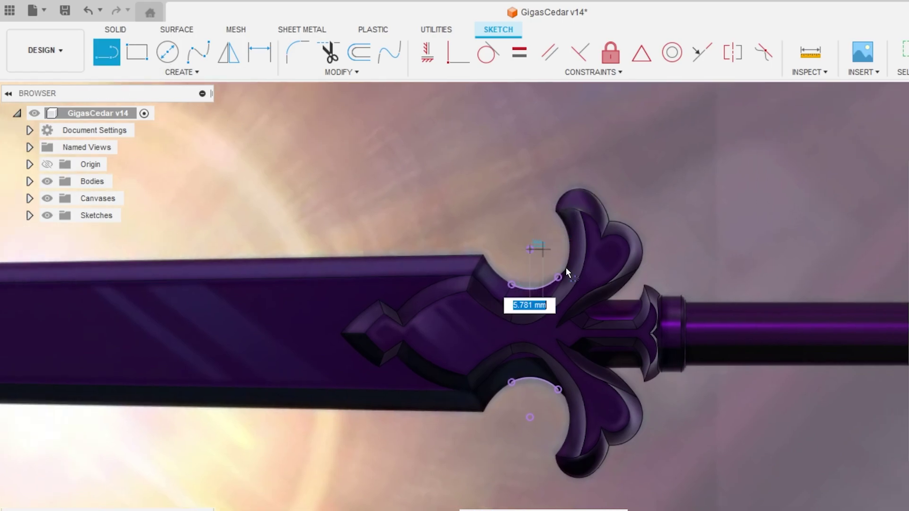
{"action": "left_click", "coordinate": [529, 417]}
{"action": "scroll", "coordinate": [522, 403], "scroll_direction": "down", "scroll_amount": 2}
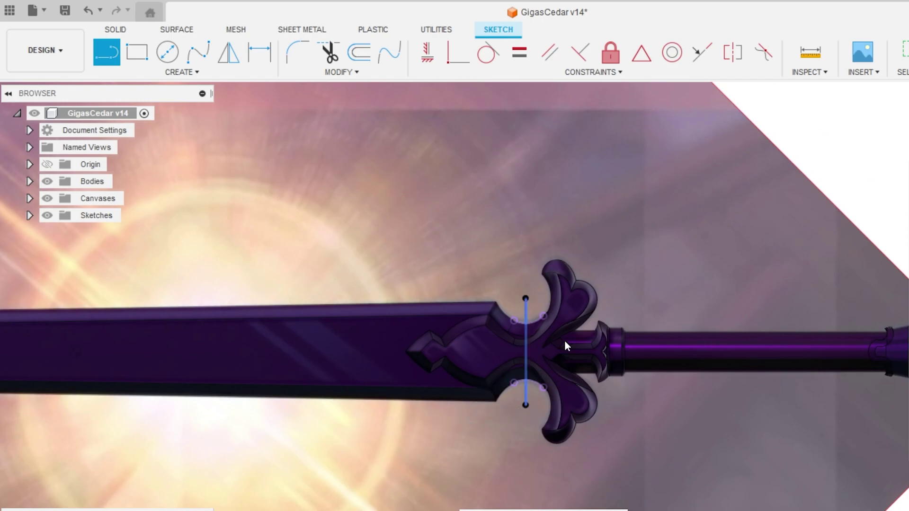
{"action": "key", "text": "Escape"}
Sketch parallel lines across the handle at the collar edge and the pommel end, and connect them with a perpendicular line below the grip.
{"action": "middle_click_drag", "start_coordinate": [674, 311], "coordinate": [615, 300]}
{"action": "scroll", "coordinate": [575, 303], "scroll_direction": "up", "scroll_amount": 2}
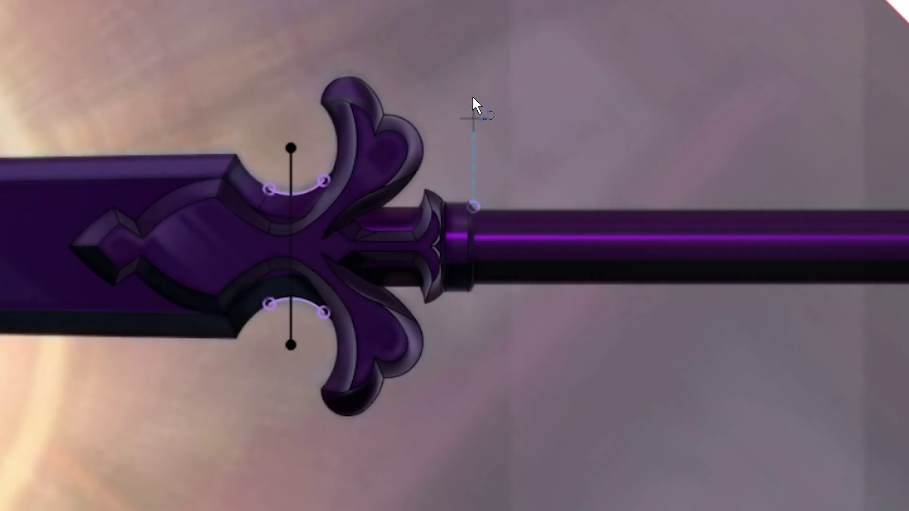
{"action": "left_click", "coordinate": [473, 11]}
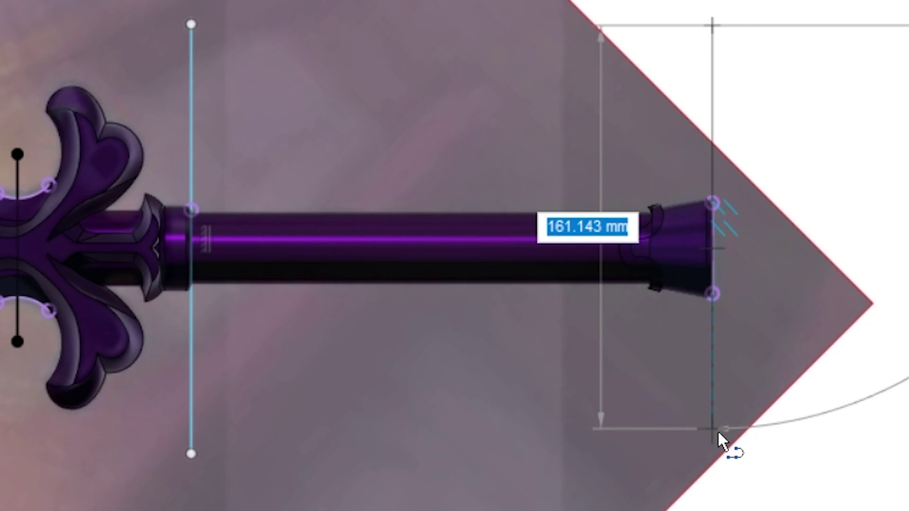
{"action": "left_click", "coordinate": [712, 450]}
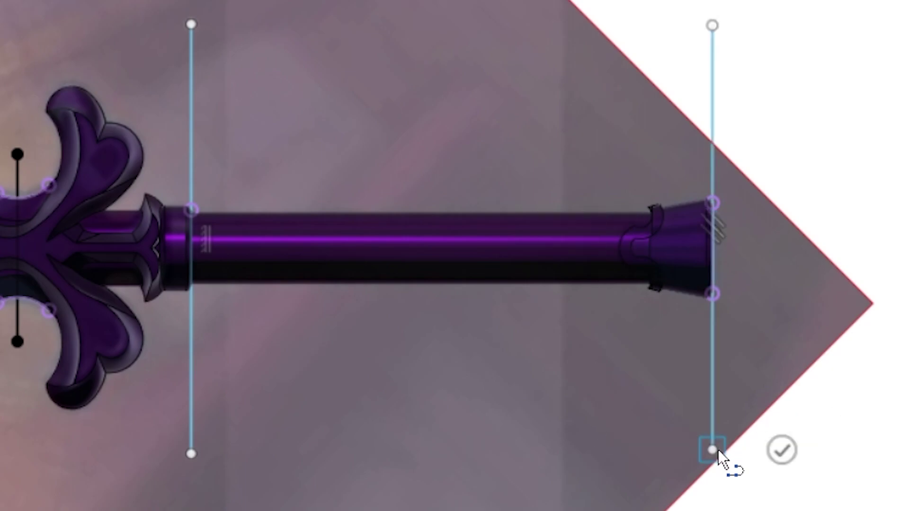
{"action": "left_click", "coordinate": [191, 345]}
{"action": "left_click", "coordinate": [713, 346]}
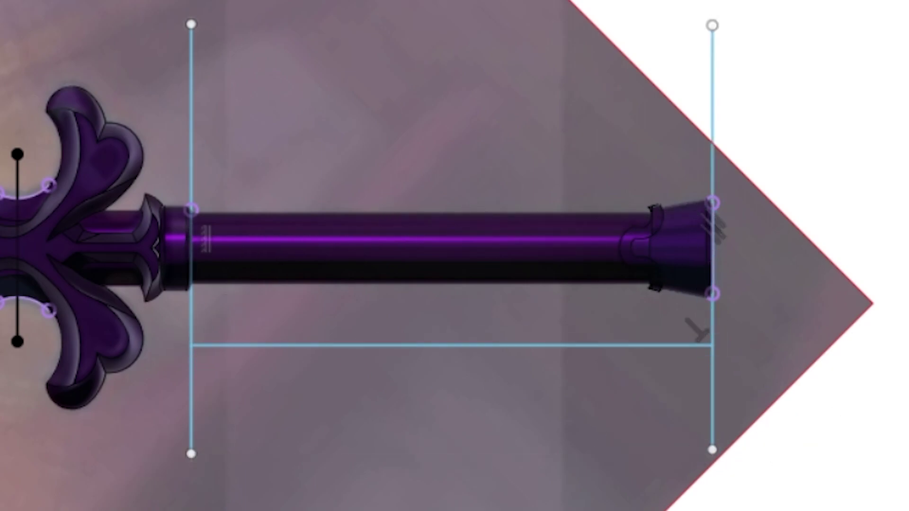
Draw a line across the grip through the connecting line's midpoint and offset it 15 mm toward the pommel.
{"action": "left_click", "coordinate": [452, 346]}
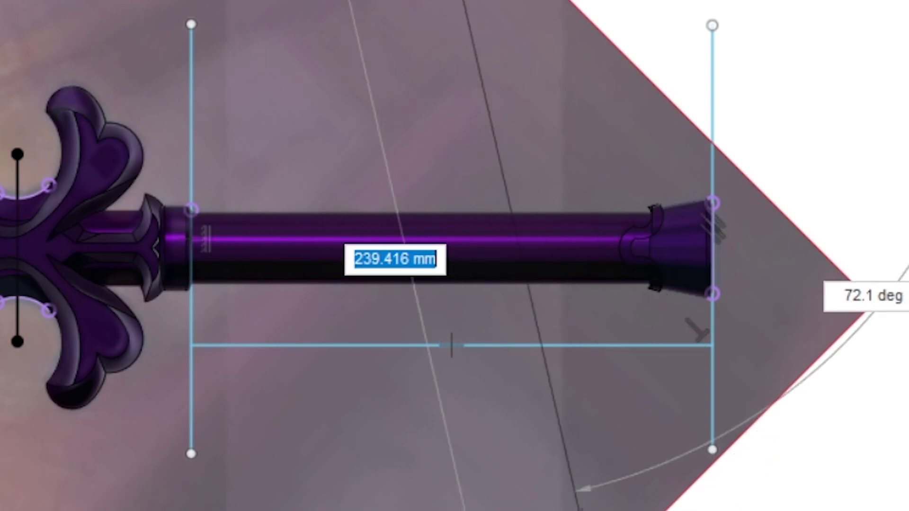
{"action": "left_click", "coordinate": [452, 508]}
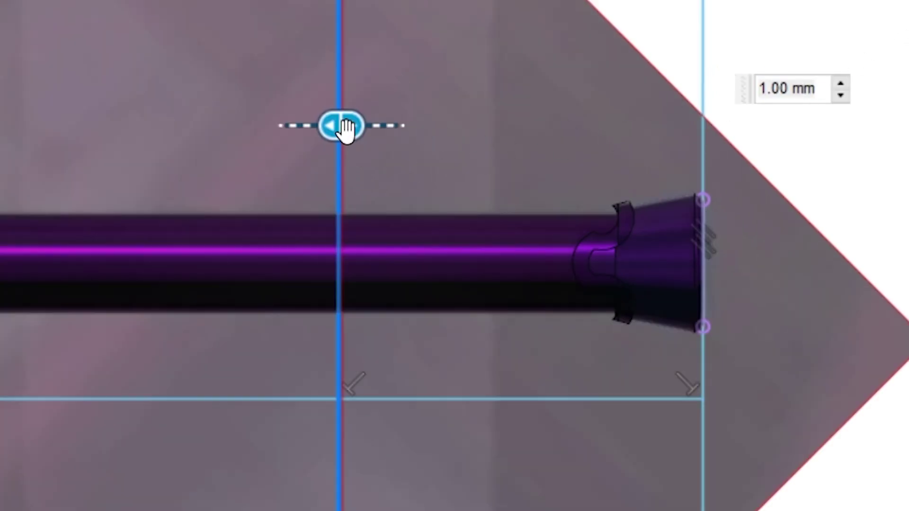
{"action": "left_click_drag", "start_coordinate": [345, 127], "coordinate": [389, 126]}
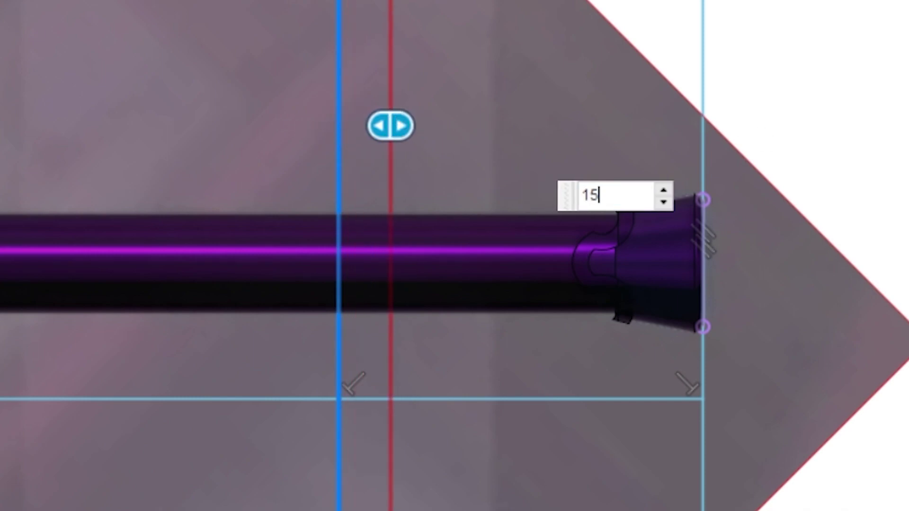
{"action": "key", "text": "Return"}
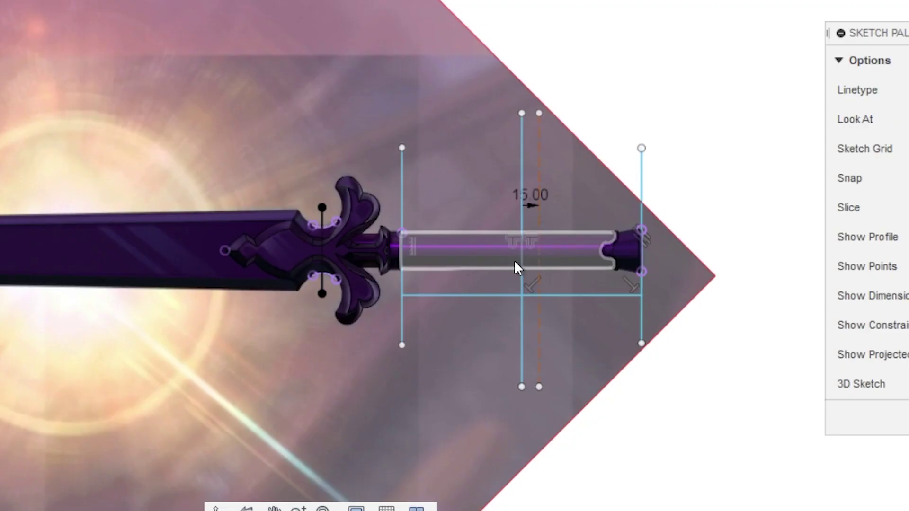
Offset the line across the middle of the grip by 285 mm toward the blade.
{"action": "scroll", "coordinate": [376, 284], "scroll_direction": "up", "scroll_amount": 3}
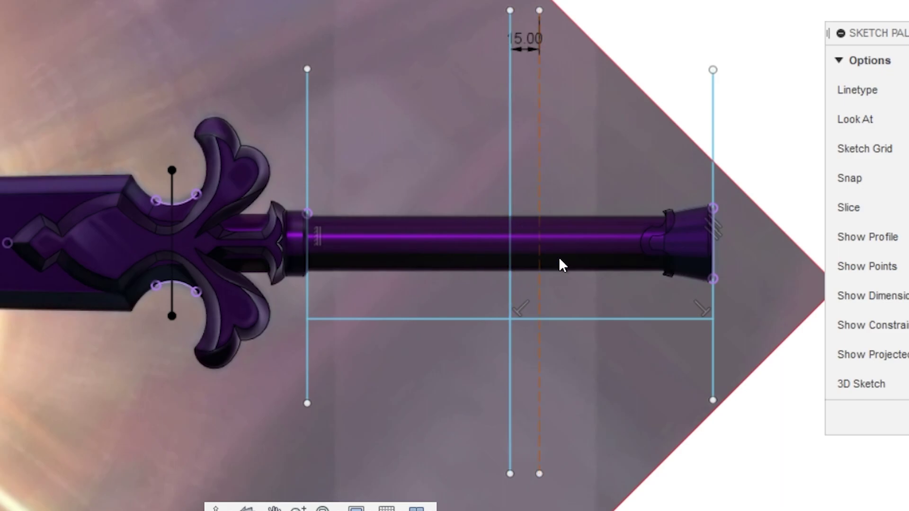
{"action": "scroll", "coordinate": [526, 272], "scroll_direction": "down", "scroll_amount": 2}
{"action": "left_click", "coordinate": [536, 274]}
{"action": "key", "text": "o"}
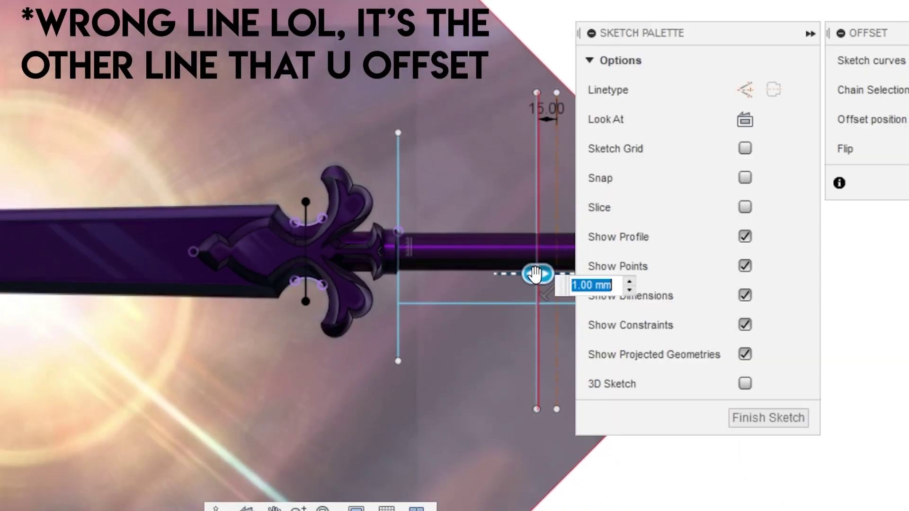
{"action": "type", "text": "285"}
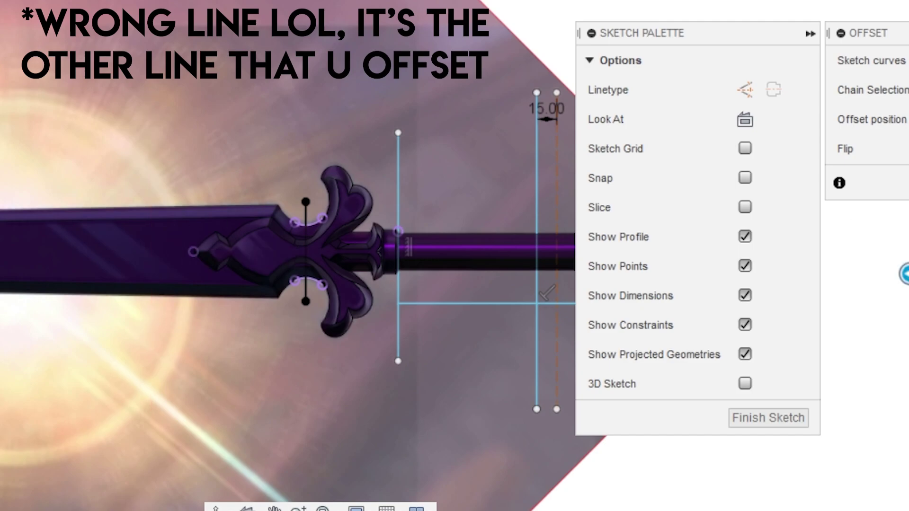
{"action": "type", "text": "-285"}
{"action": "key", "text": "Return"}
Offset two more cross lines along the blade toward the tip, each 285 mm from the previous one.
{"action": "scroll", "coordinate": [357, 190], "scroll_direction": "down", "scroll_amount": 2}
{"action": "middle_click_drag", "start_coordinate": [357, 189], "coordinate": [570, 223]}
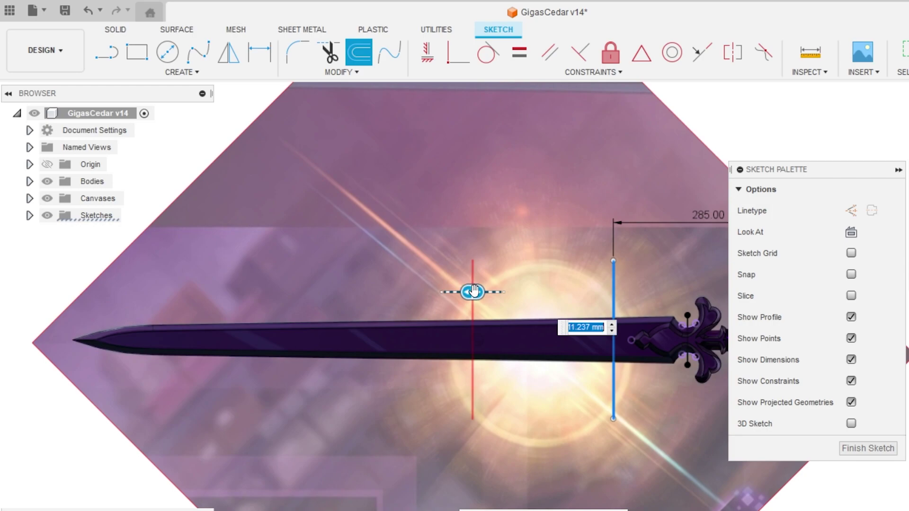
{"action": "left_click", "coordinate": [424, 296]}
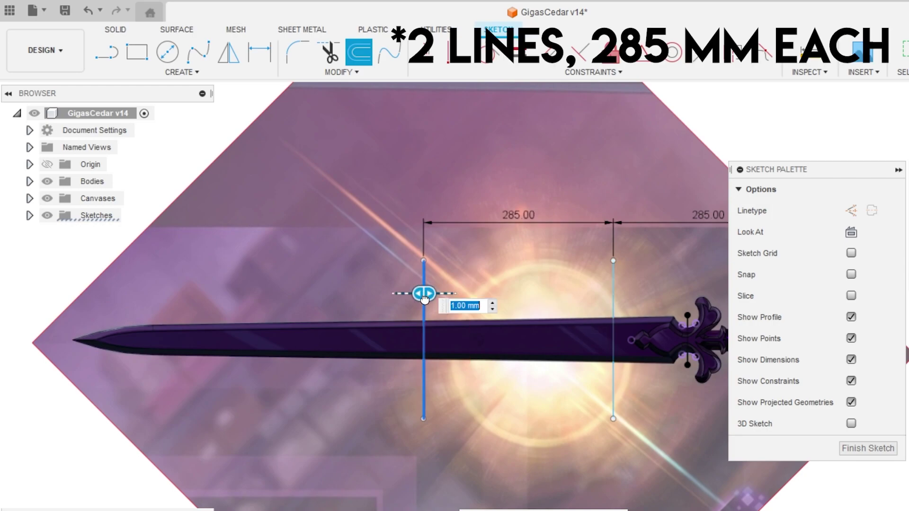
{"action": "type", "text": "285"}
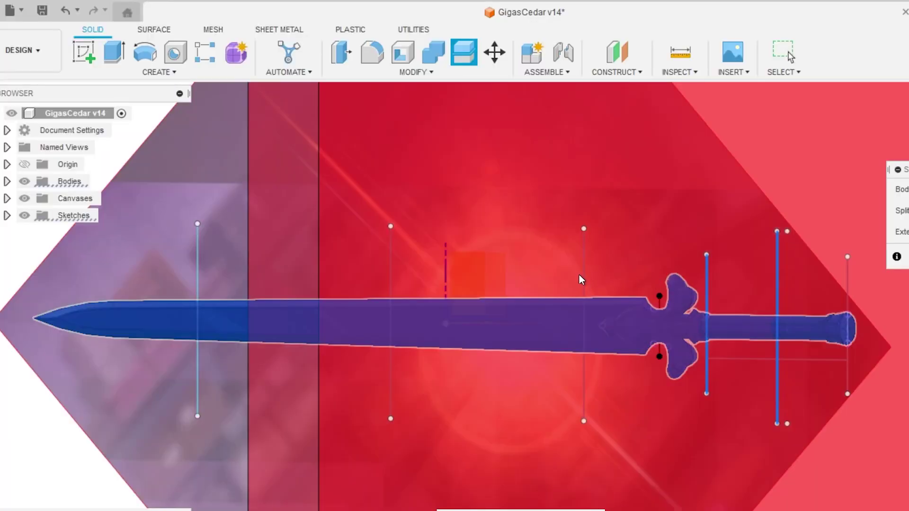
Split the sword body using the sketched cross lines on the handle and blade as splitting tools.
{"action": "left_click", "coordinate": [582, 275]}
{"action": "left_click", "coordinate": [393, 280]}
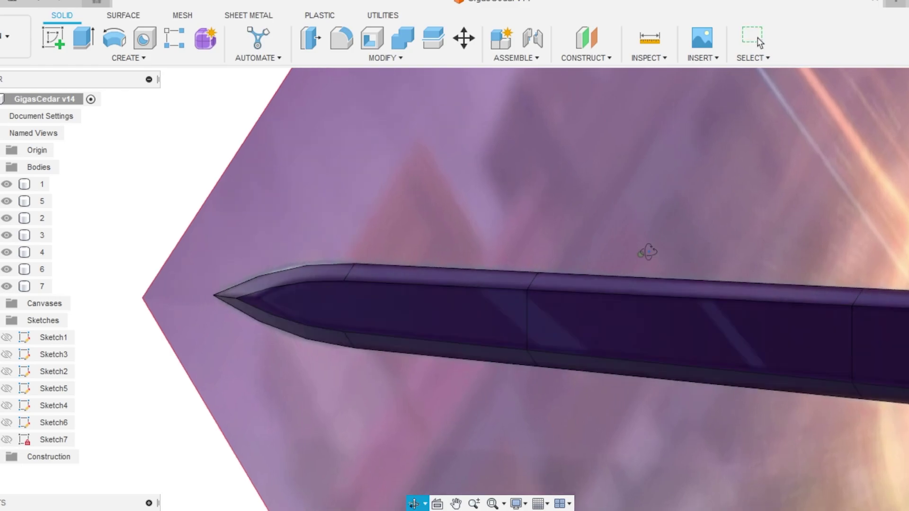
Hide body 2 and start a sketch on the exposed cut face of the blade's tip piece.
{"action": "left_click", "coordinate": [624, 336]}
{"action": "left_click", "coordinate": [4, 218]}
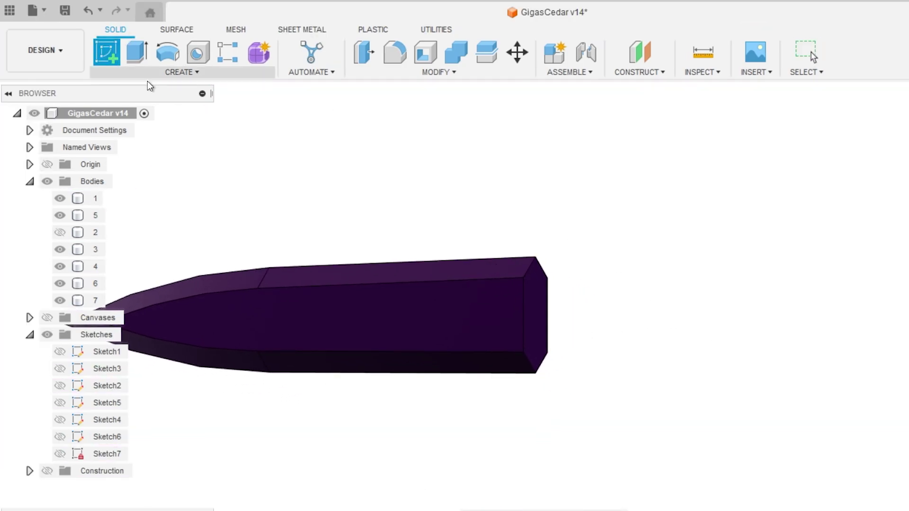
{"action": "left_click", "coordinate": [536, 318]}
{"action": "left_click", "coordinate": [107, 53]}
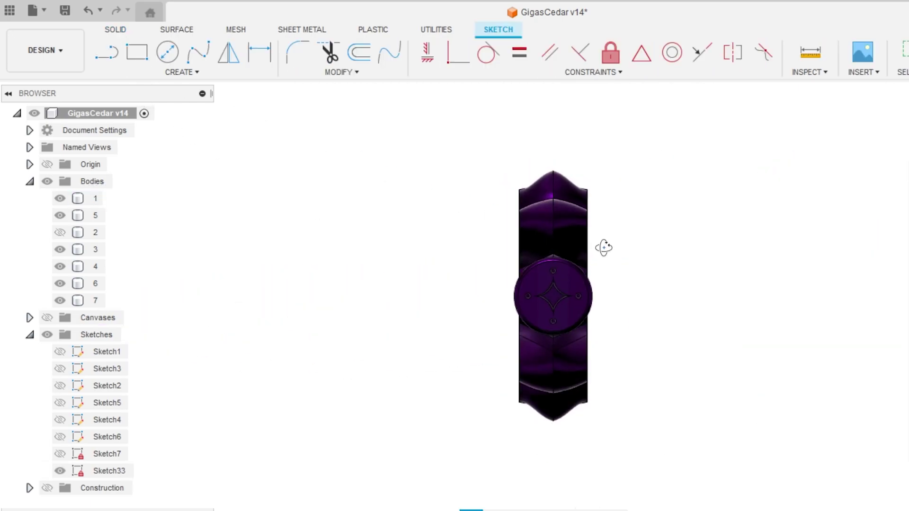
Offset the hexagonal outline of the tip piece's cut face inward.
{"action": "middle_click_drag", "start_coordinate": [603, 247], "coordinate": [747, 300], "text": "shift"}
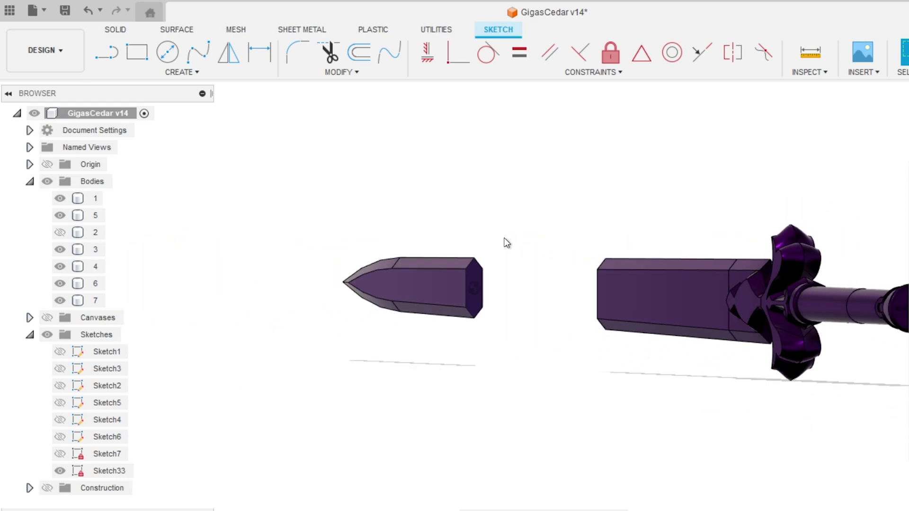
{"action": "scroll", "coordinate": [484, 258], "scroll_direction": "up", "scroll_amount": 5}
{"action": "middle_click_drag", "start_coordinate": [535, 279], "coordinate": [545, 241]}
{"action": "key", "text": "o"}
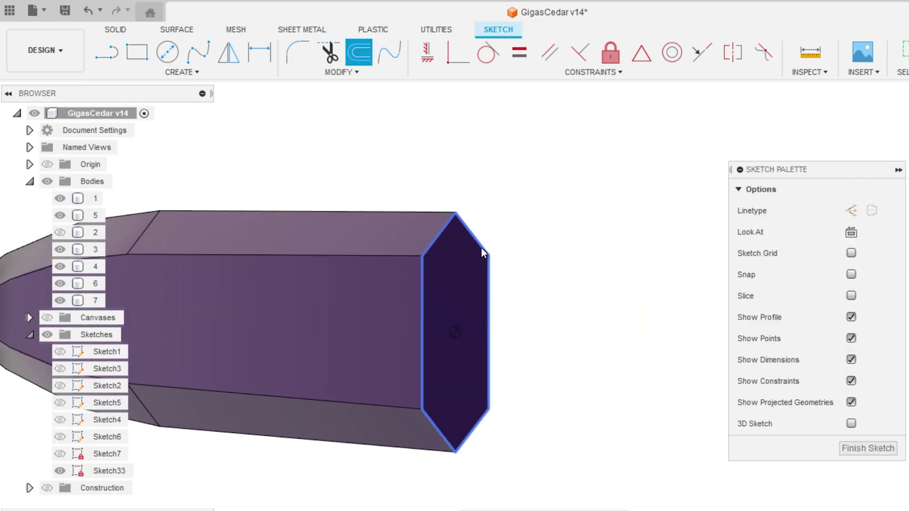
{"action": "left_click", "coordinate": [483, 252]}
{"action": "left_click_drag", "start_coordinate": [484, 243], "coordinate": [475, 258]}
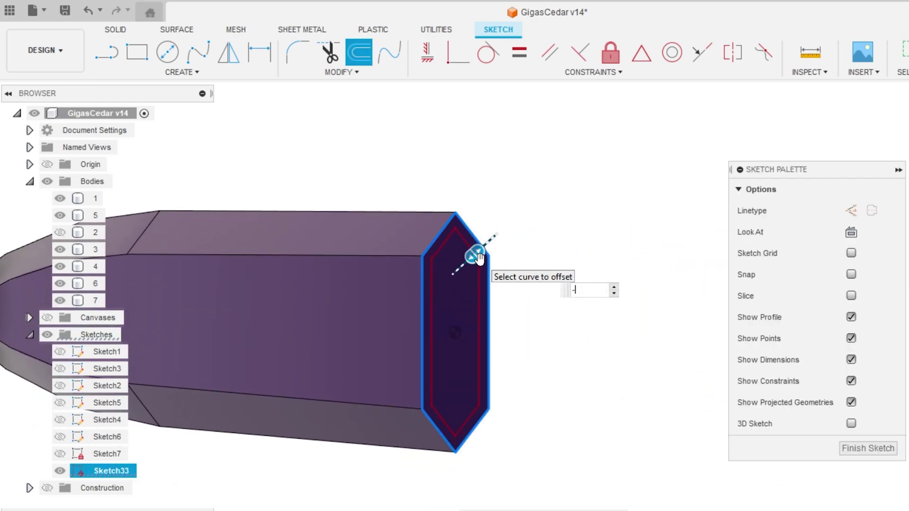
{"action": "key", "text": "Return"}
Extrude the inset hexagonal profile on the tip piece's cut face 40 mm as a new body.
{"action": "scroll", "coordinate": [623, 347], "scroll_direction": "up", "scroll_amount": 1}
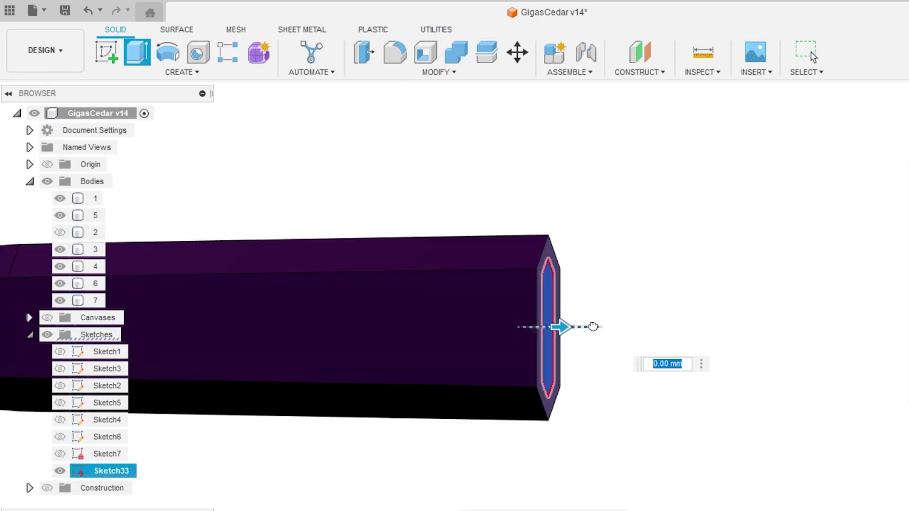
{"action": "left_click_drag", "start_coordinate": [563, 329], "coordinate": [701, 334]}
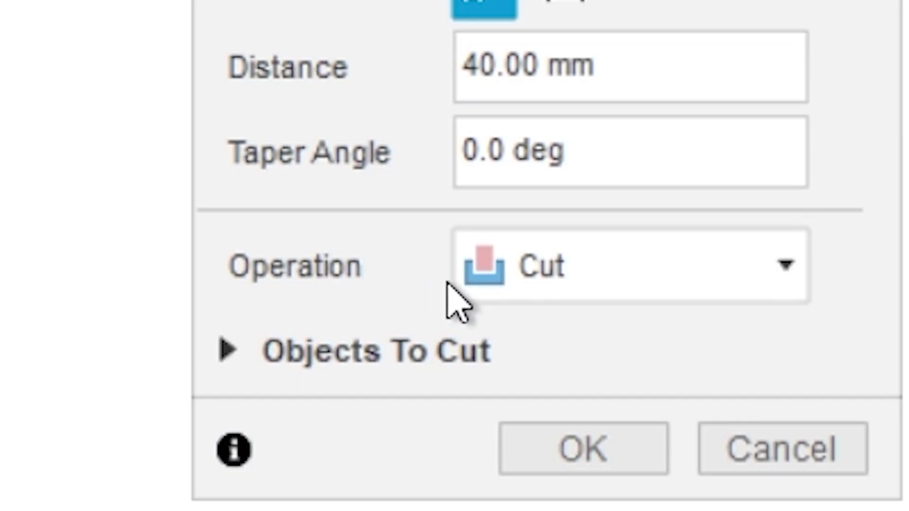
{"action": "left_click", "coordinate": [483, 284]}
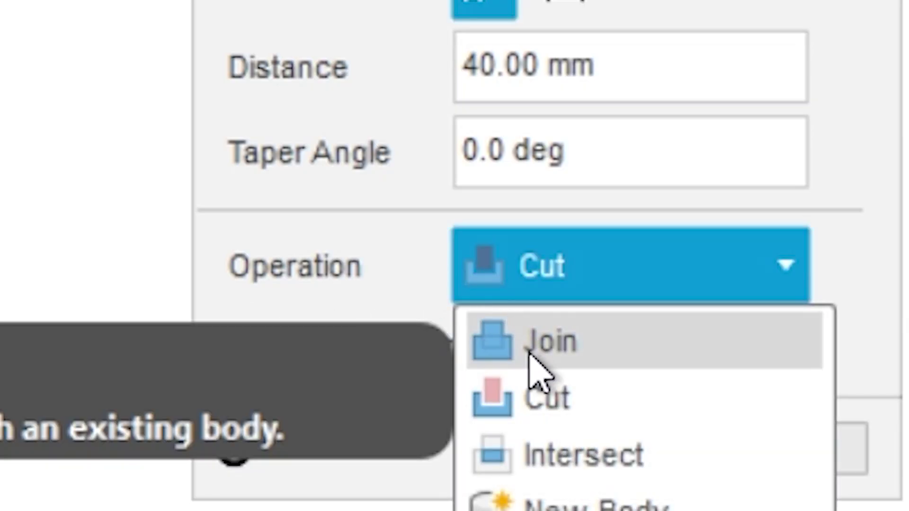
{"action": "left_click", "coordinate": [571, 501]}
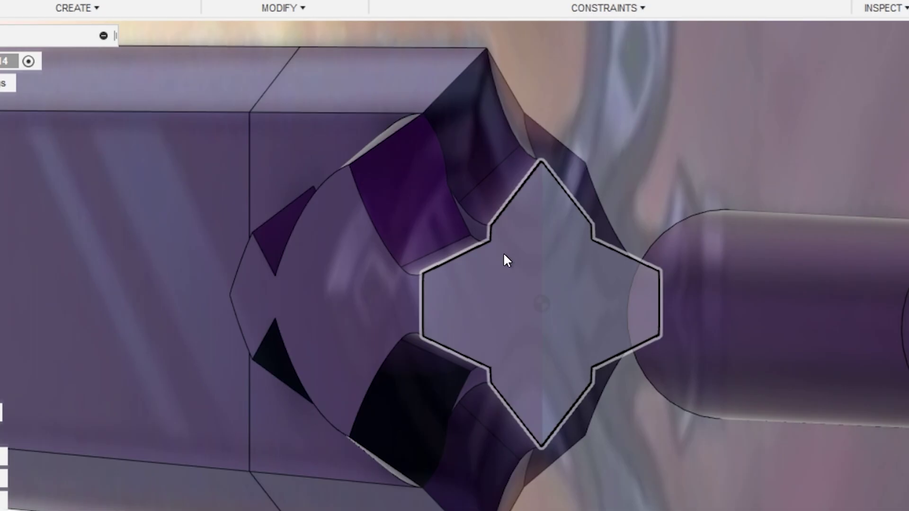
Sketch a 15 mm by 15 mm center rectangle at the middle of the guard section's cross-shaped end face.
{"action": "scroll", "coordinate": [504, 252], "scroll_direction": "up", "scroll_amount": 1}
{"action": "scroll", "coordinate": [684, 175], "scroll_direction": "down", "scroll_amount": 1}
{"action": "scroll", "coordinate": [684, 175], "scroll_direction": "down", "scroll_amount": 1}
{"action": "middle_click_drag", "start_coordinate": [684, 175], "coordinate": [628, 137]}
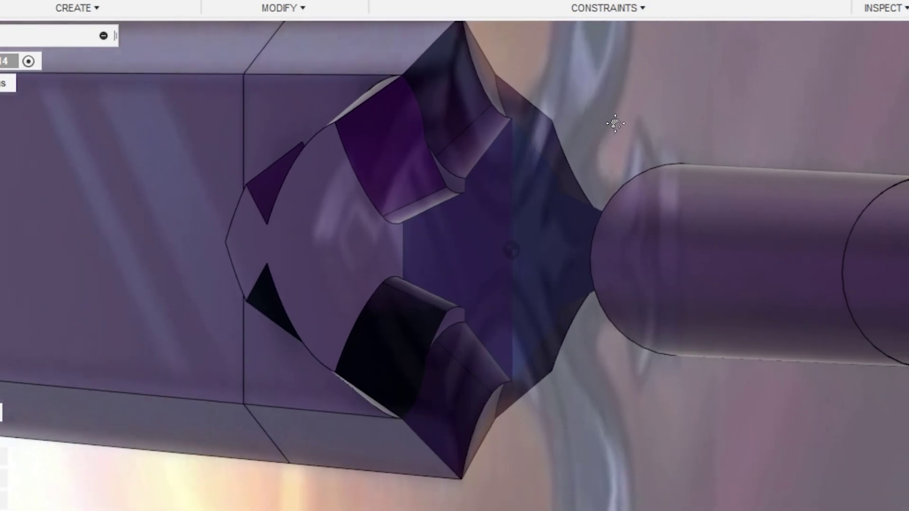
{"action": "left_click", "coordinate": [119, 8]}
{"action": "mouse_move", "coordinate": [56, 47]}
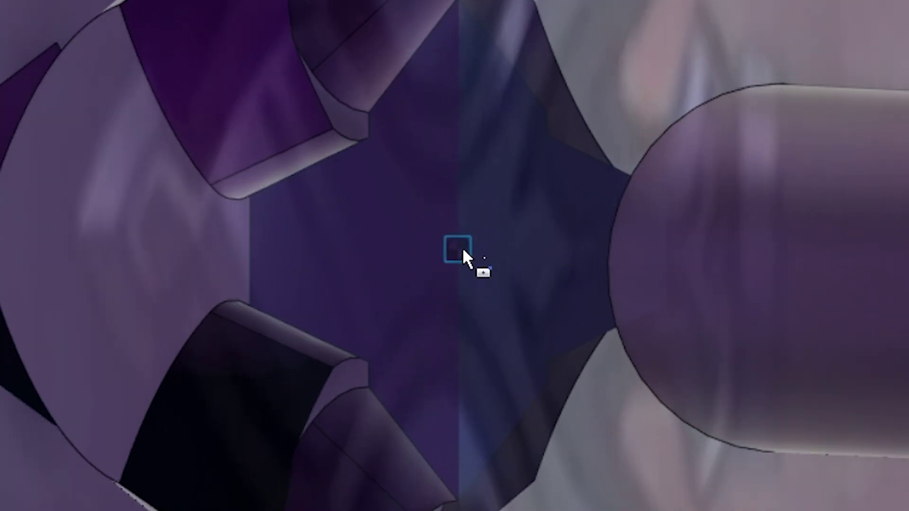
{"action": "left_click", "coordinate": [462, 249]}
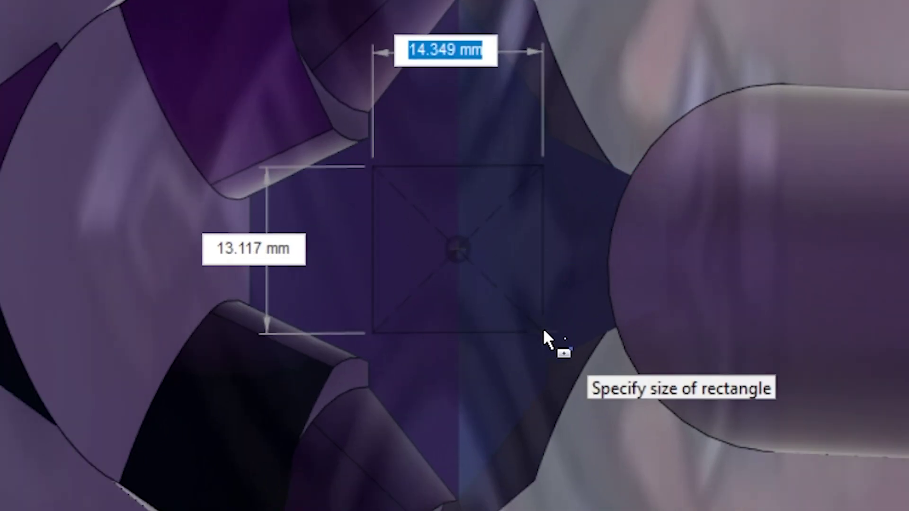
{"action": "type", "text": "15"}
{"action": "key", "text": "Tab"}
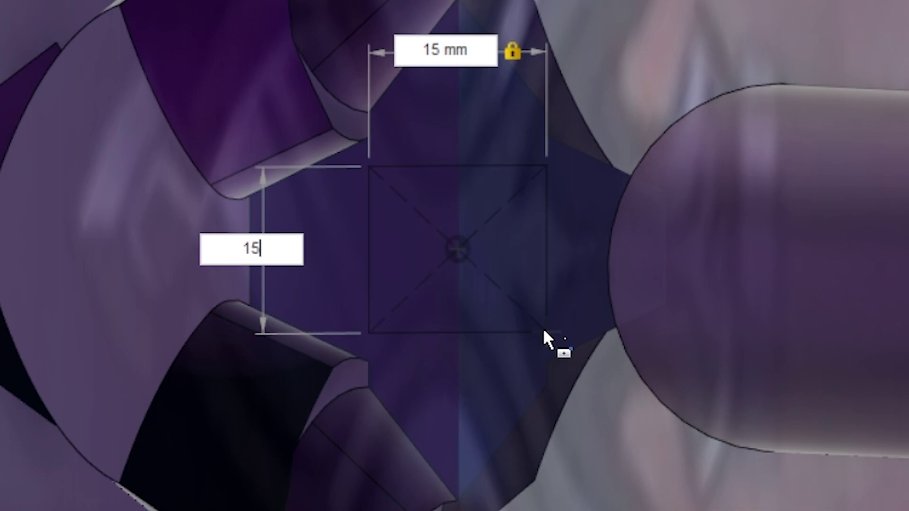
{"action": "type", "text": "15"}
{"action": "key", "text": "Tab"}
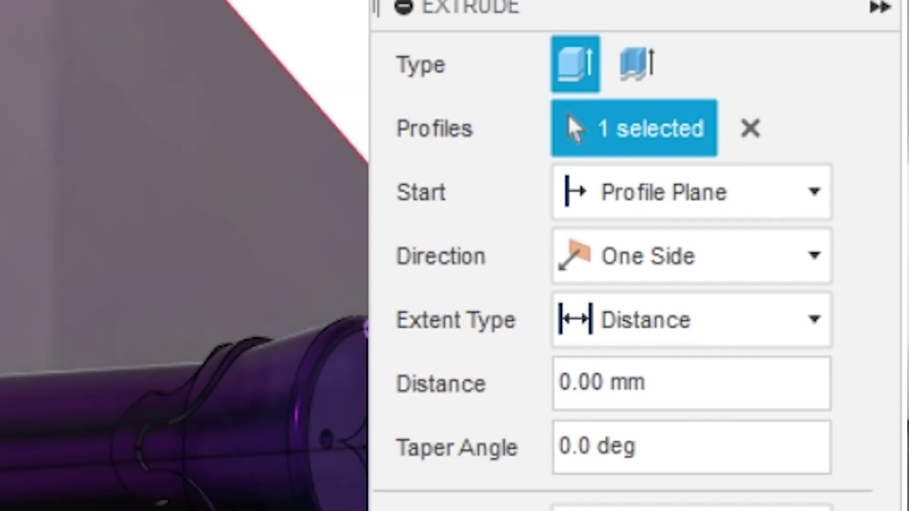
Extrude the square profile up to the end point of the rightmost handle line, using To Object and Join.
{"action": "left_click", "coordinate": [734, 327]}
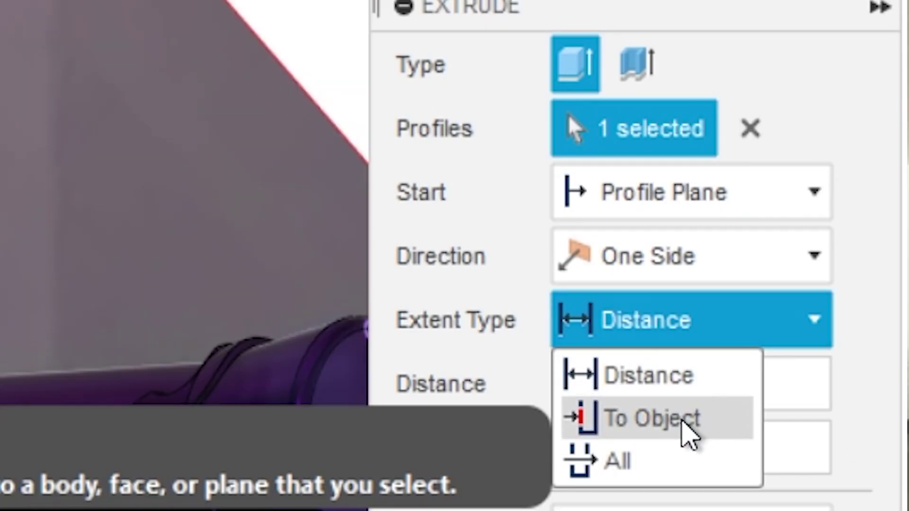
{"action": "left_click", "coordinate": [686, 425]}
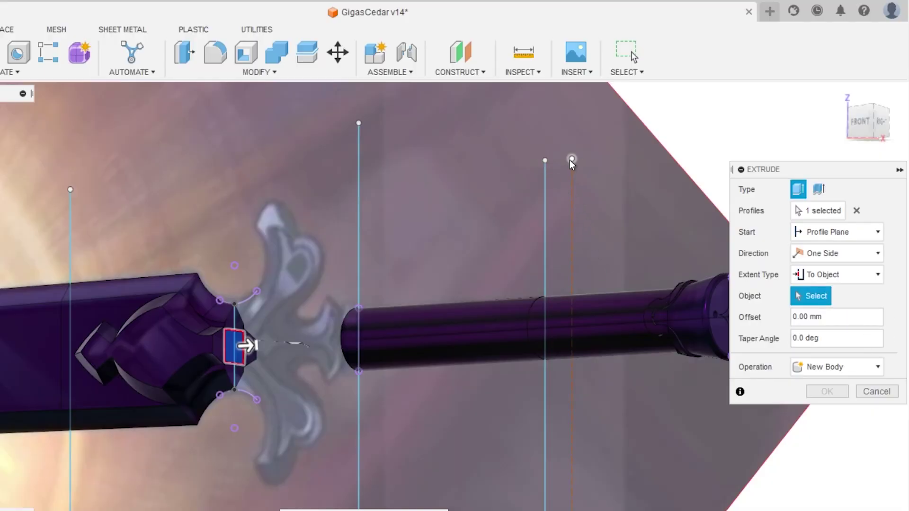
{"action": "left_click", "coordinate": [571, 160]}
{"action": "left_click", "coordinate": [800, 367]}
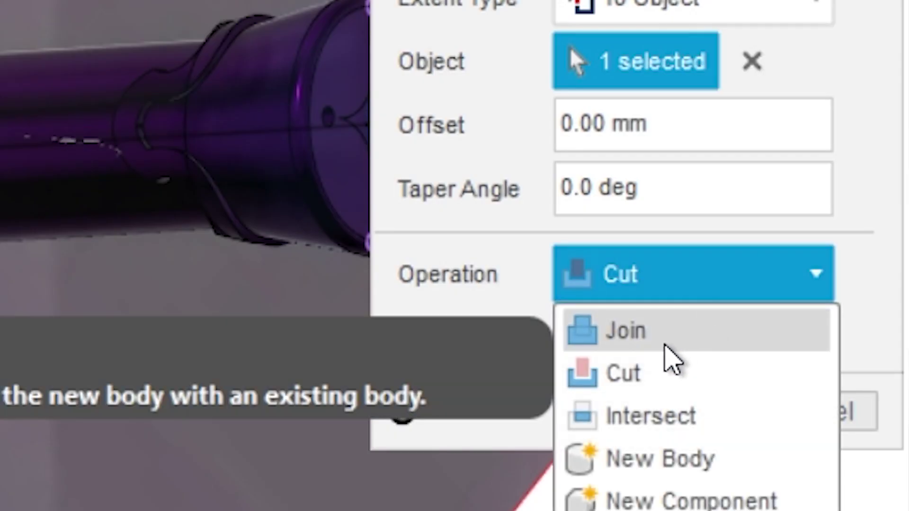
{"action": "left_click", "coordinate": [665, 344]}
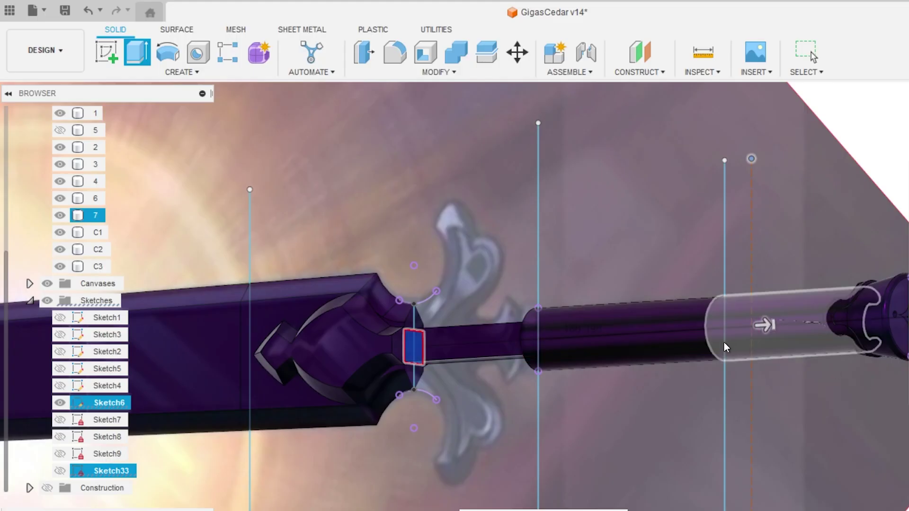
Hide bodies 7, 6 and 3 to limit the square rod's join to guard body 4.
{"action": "scroll", "coordinate": [656, 353], "scroll_direction": "down", "scroll_amount": 2}
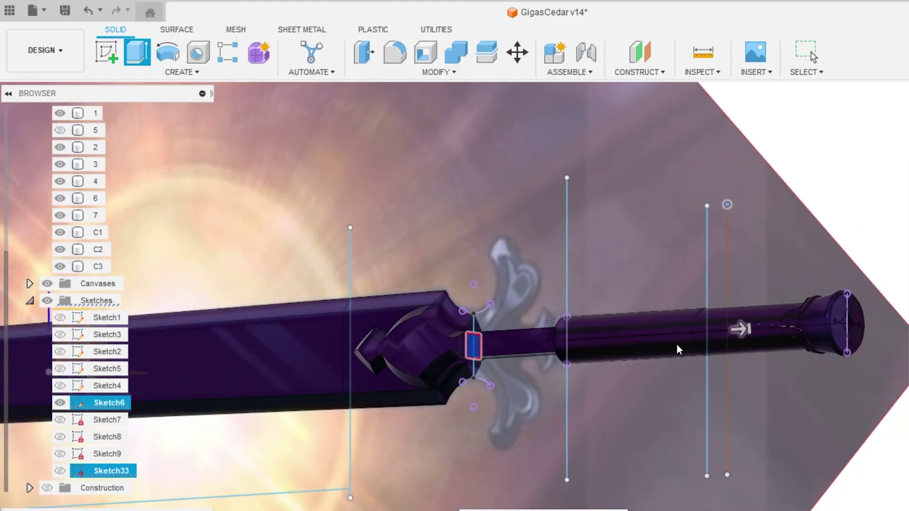
{"action": "left_click", "coordinate": [60, 216]}
{"action": "left_click", "coordinate": [60, 198]}
{"action": "scroll", "coordinate": [245, 278], "scroll_direction": "up", "scroll_amount": 2}
{"action": "left_click", "coordinate": [381, 360]}
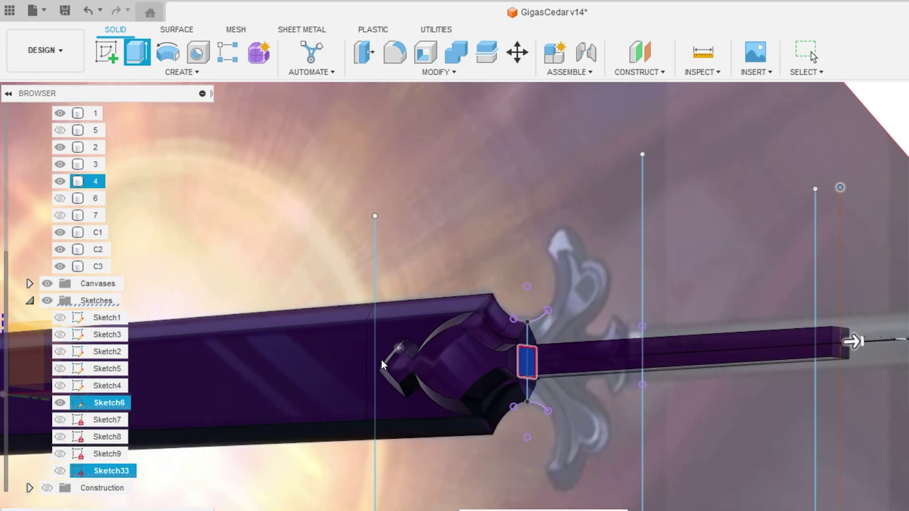
{"action": "left_click", "coordinate": [60, 164]}
{"action": "scroll", "coordinate": [455, 287], "scroll_direction": "up", "scroll_amount": 2}
{"action": "left_click", "coordinate": [329, 365]}
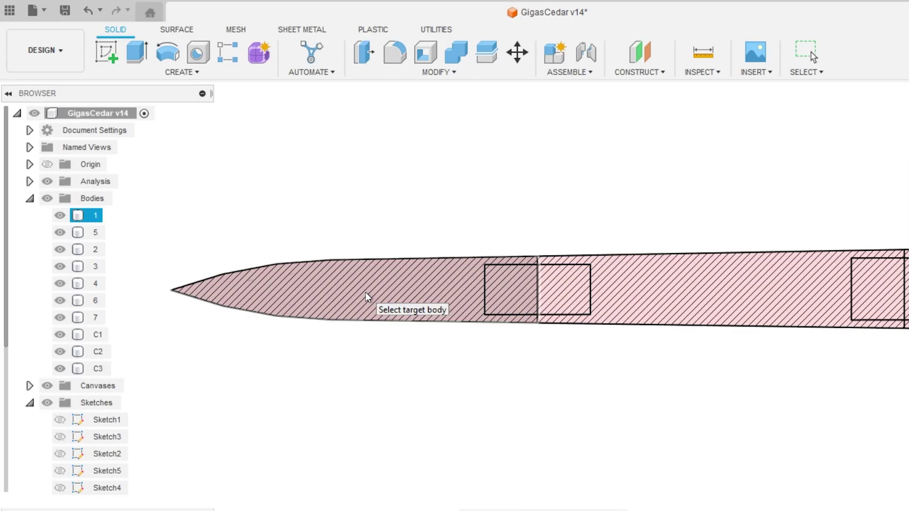
Cut connector C1 out of tip body 1 with Combine, keeping the tool body.
{"action": "middle_click_drag", "start_coordinate": [425, 327], "coordinate": [391, 327], "text": "shift"}
{"action": "left_click", "coordinate": [383, 295]}
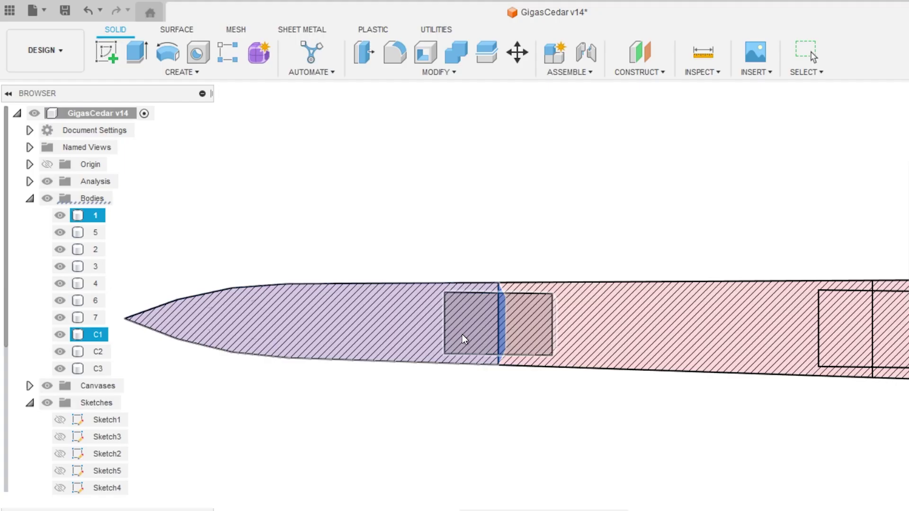
{"action": "left_click", "coordinate": [463, 334]}
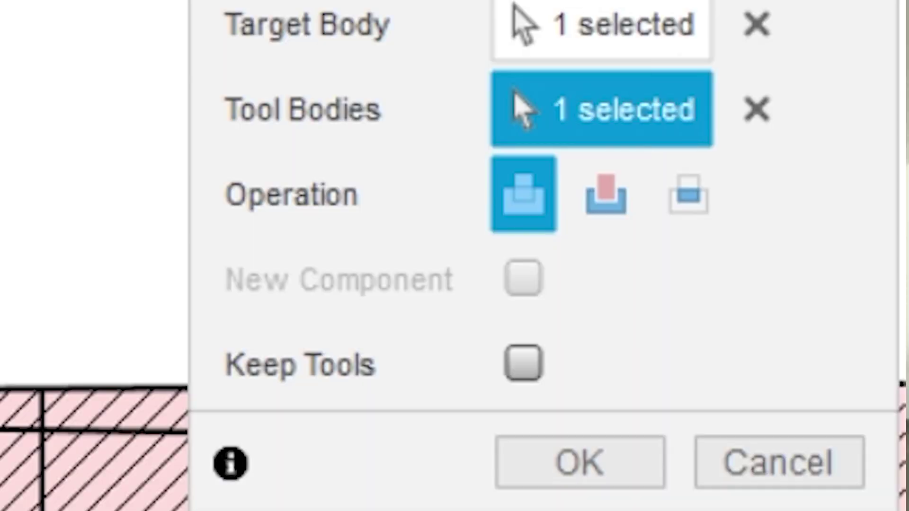
{"action": "left_click", "coordinate": [623, 222]}
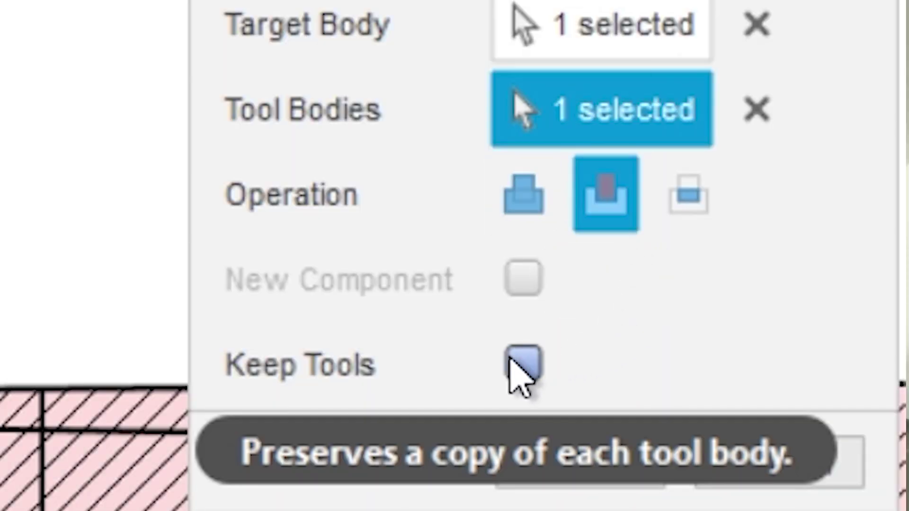
{"action": "left_click", "coordinate": [520, 363]}
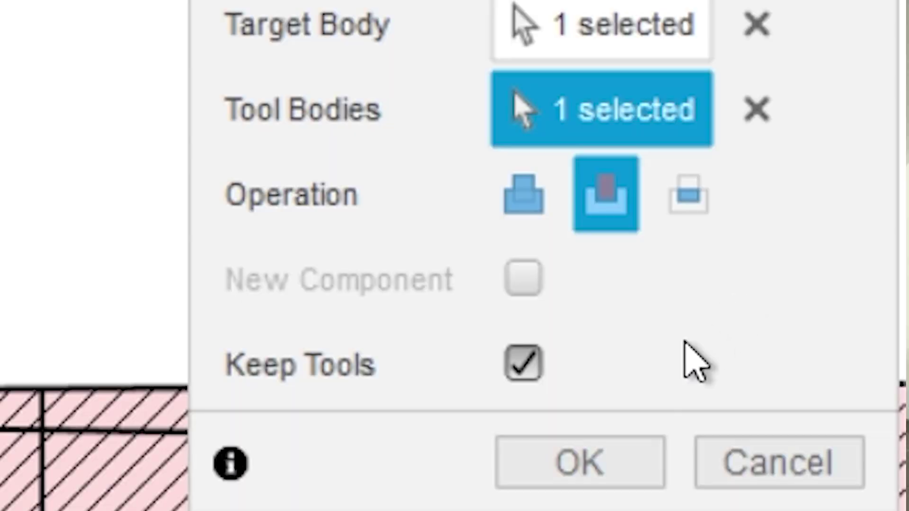
{"action": "middle_click_drag", "start_coordinate": [510, 284], "coordinate": [534, 290], "text": "shift"}
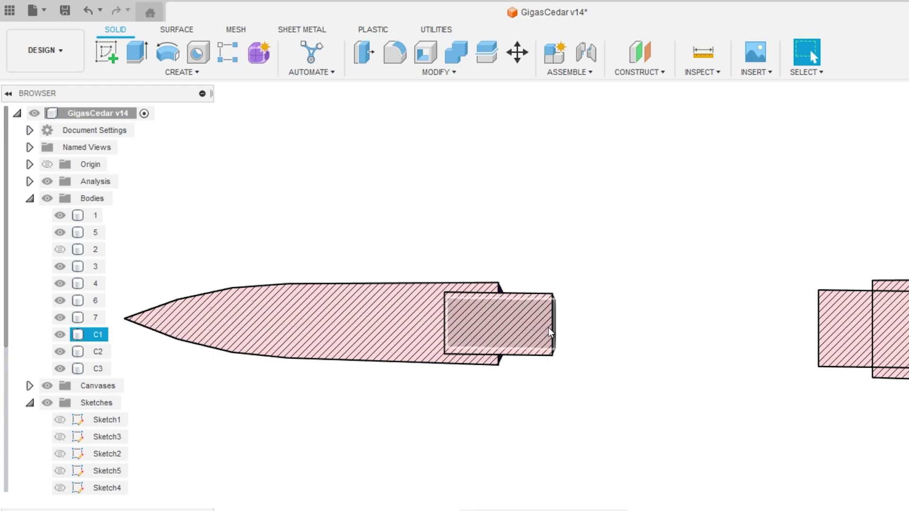
{"action": "left_click", "coordinate": [95, 249]}
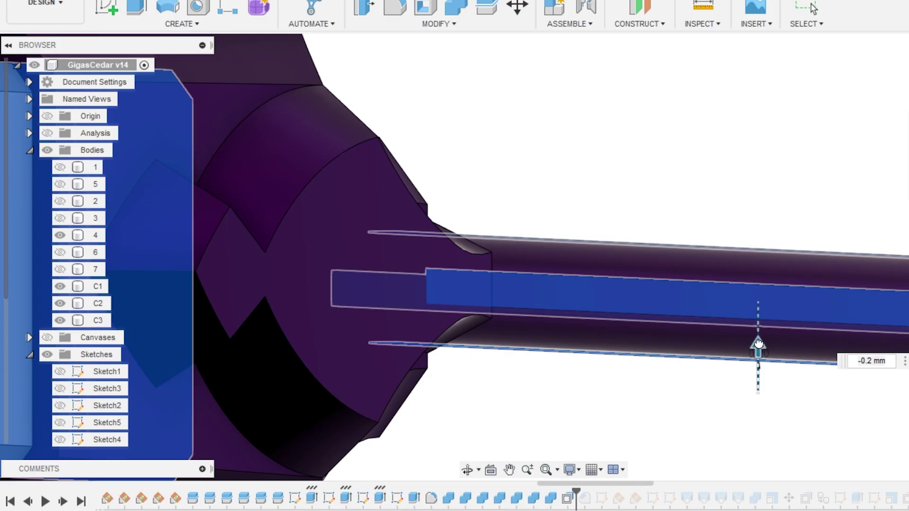
Offset the selected connector and rod faces by -0.2 mm and inspect the joint clearance in the section view.
{"action": "mouse_move", "coordinate": [758, 344]}
{"action": "left_mouse_down"}
{"action": "mouse_move", "coordinate": [757, 337]}
{"action": "mouse_move", "coordinate": [759, 351]}
{"action": "left_mouse_up"}
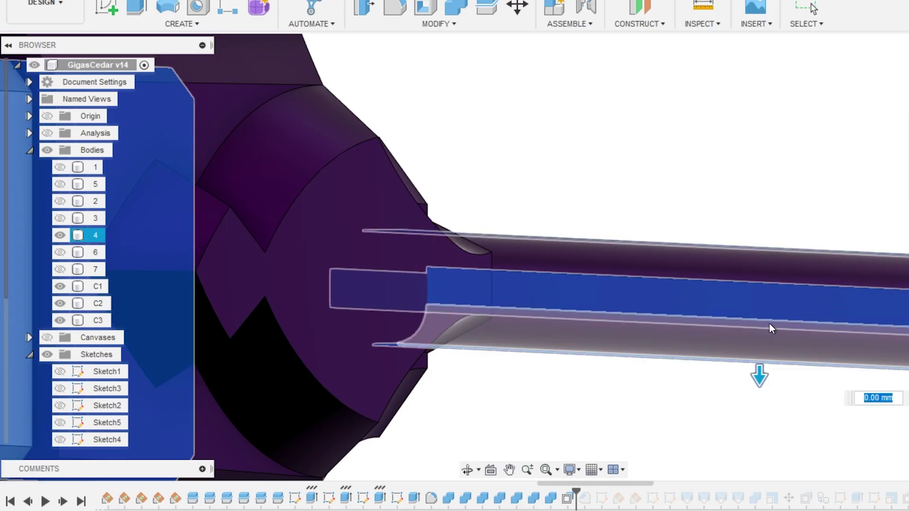
{"action": "type", "text": "-0.2"}
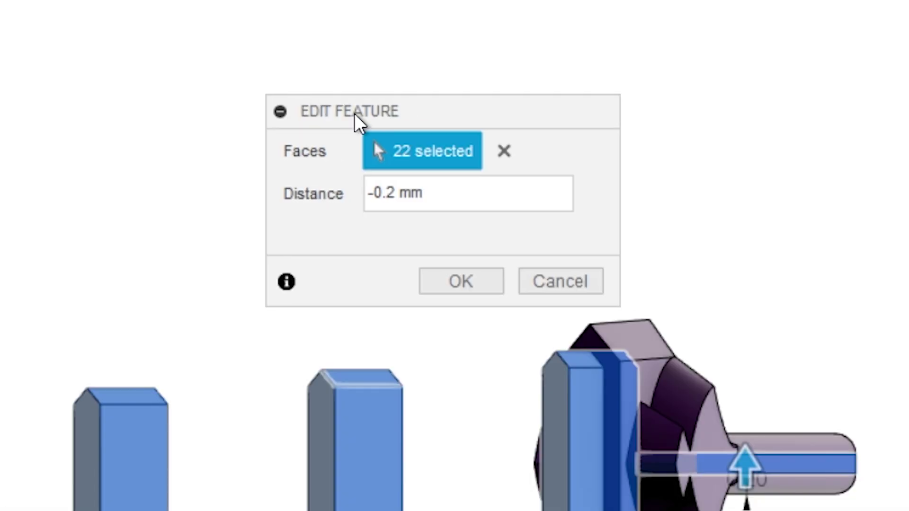
{"action": "scroll", "coordinate": [601, 448], "scroll_direction": "up", "scroll_amount": 1}
{"action": "mouse_move", "coordinate": [596, 447]}
{"action": "middle_mouse_down", "text": "shift"}
{"action": "mouse_move", "coordinate": [577, 436]}
{"action": "mouse_move", "coordinate": [509, 442]}
{"action": "mouse_move", "coordinate": [588, 435]}
{"action": "mouse_move", "coordinate": [585, 442]}
{"action": "middle_mouse_up", "text": "shift"}
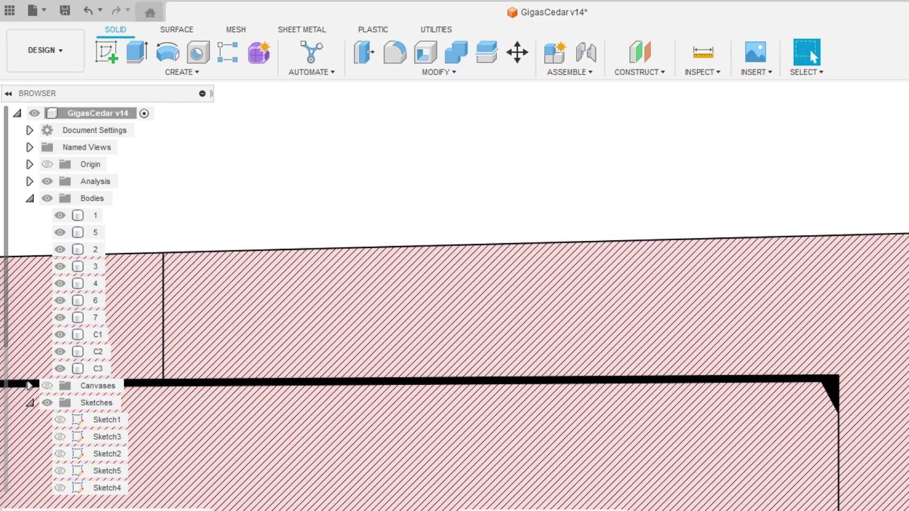
{"action": "scroll", "coordinate": [672, 203], "scroll_direction": "down", "scroll_amount": 3}
{"action": "left_click", "coordinate": [95, 249]}
{"action": "scroll", "coordinate": [456, 265], "scroll_direction": "down", "scroll_amount": 1}
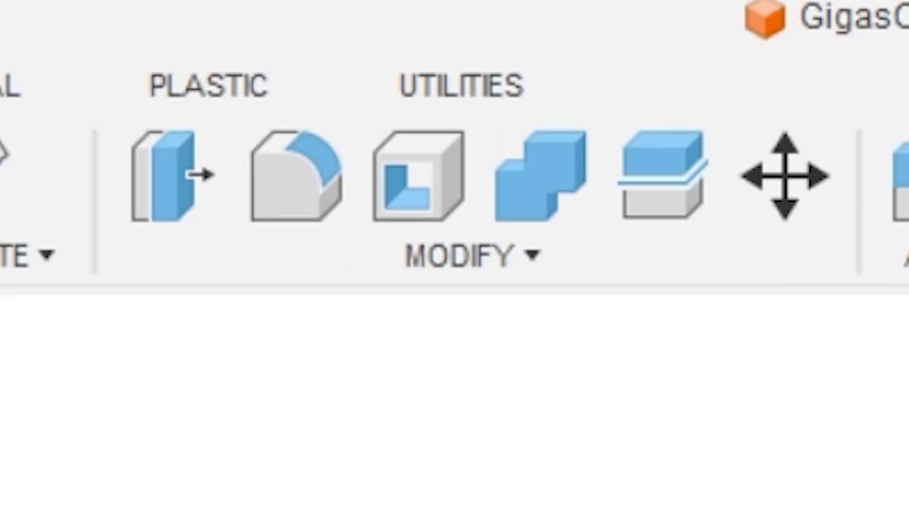
Export blade tip body 1 for 3D printing as the STL file 1.stl.
{"action": "left_click", "coordinate": [466, 100]}
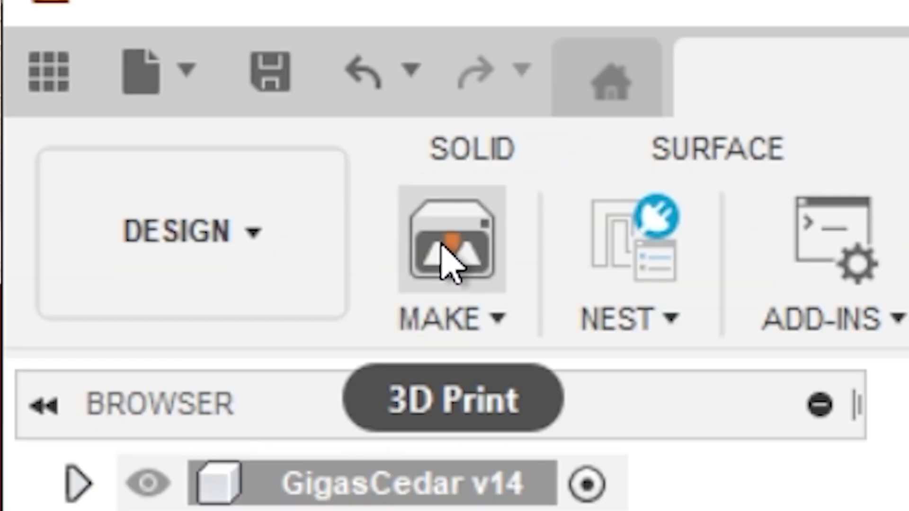
{"action": "left_click", "coordinate": [442, 251]}
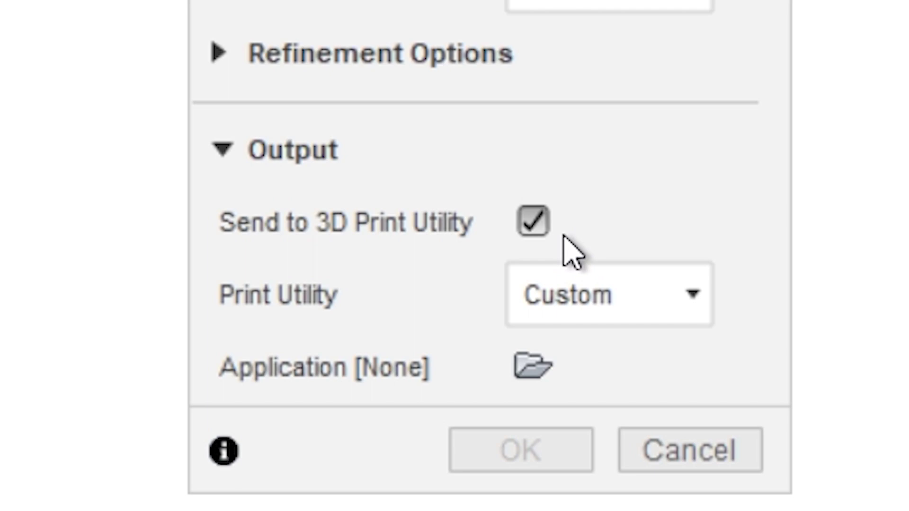
{"action": "left_click", "coordinate": [606, 366]}
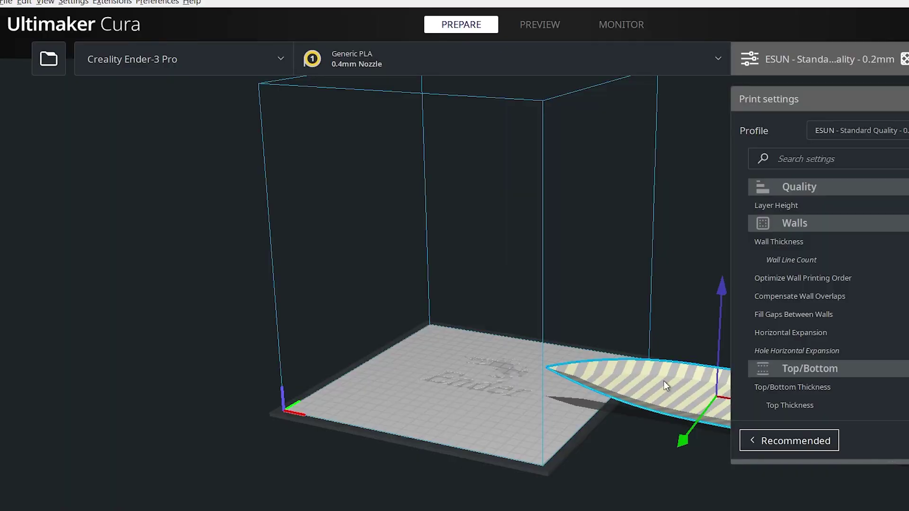
In Ultimaker Cura, move the tip piece onto the build plate, rotate it diagonally and place it near X 7 mm, Y 5.6 mm.
{"action": "left_click_drag", "start_coordinate": [664, 381], "coordinate": [439, 352]}
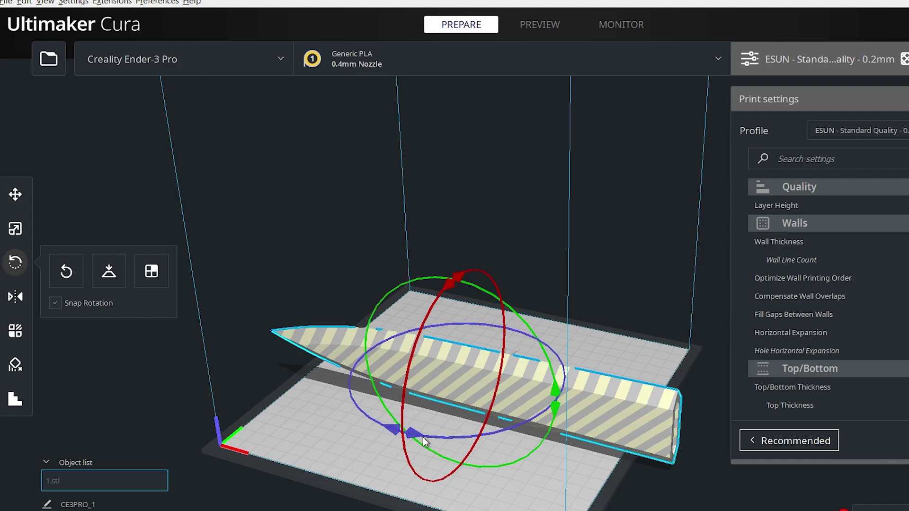
{"action": "left_click_drag", "start_coordinate": [423, 437], "coordinate": [508, 421]}
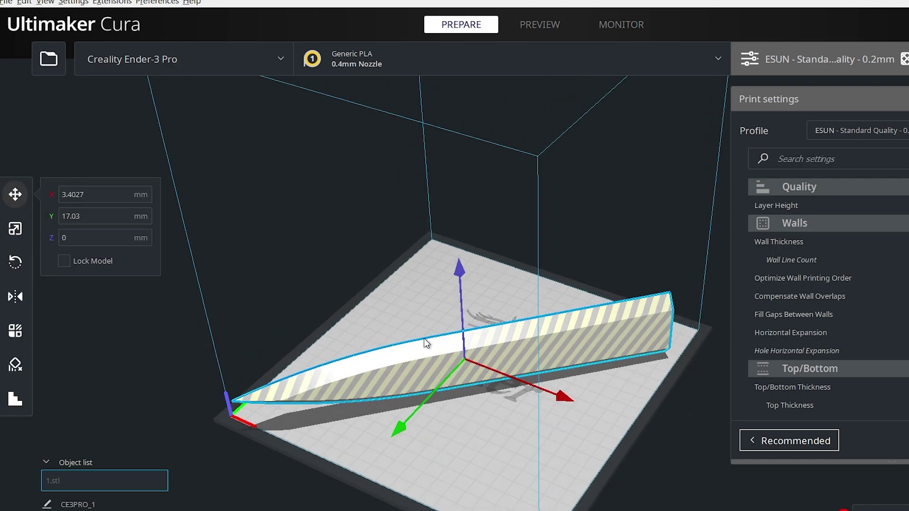
{"action": "left_click_drag", "start_coordinate": [424, 338], "coordinate": [533, 340]}
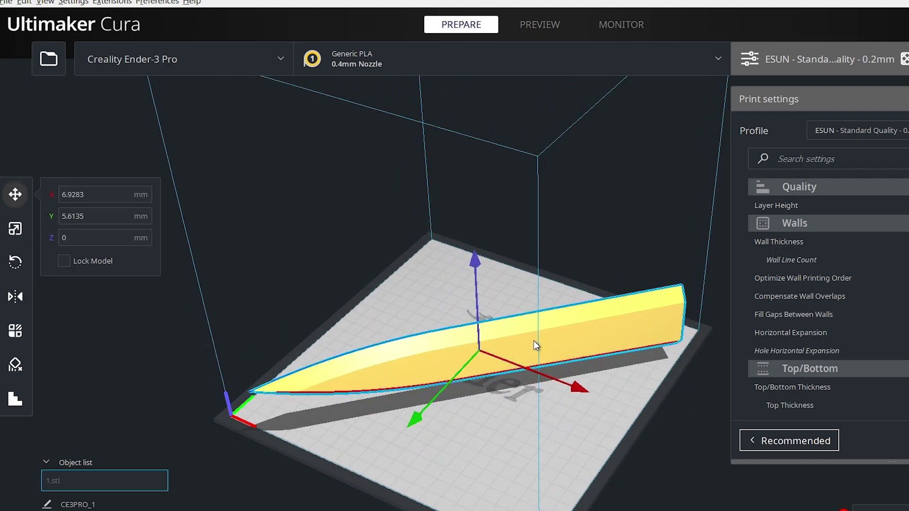